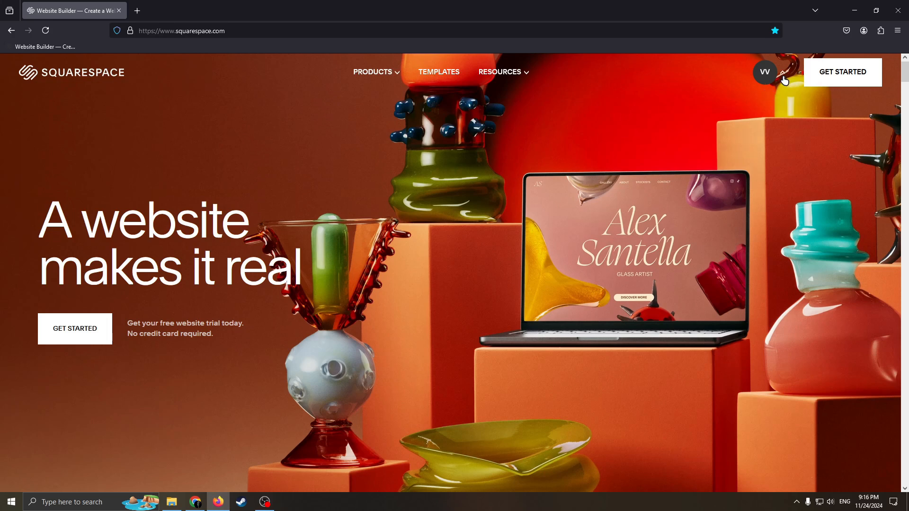
left_click(784, 80)
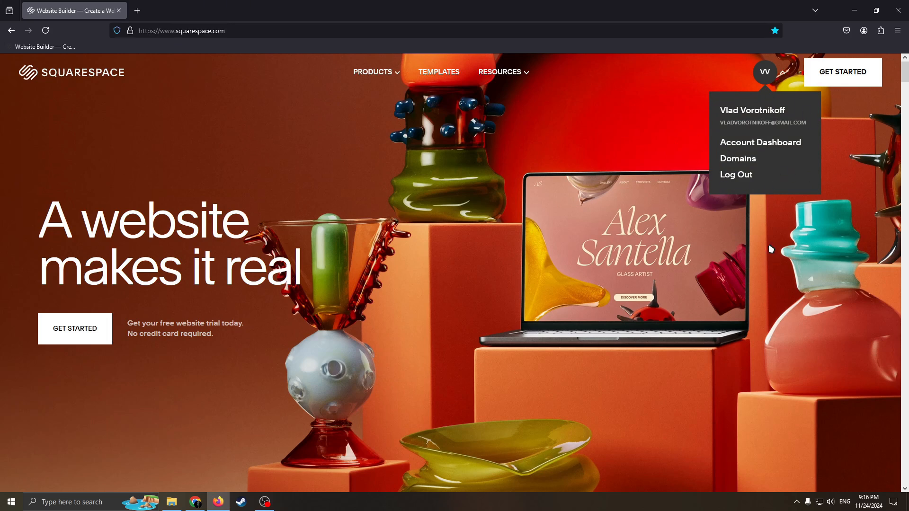
left_click(732, 175)
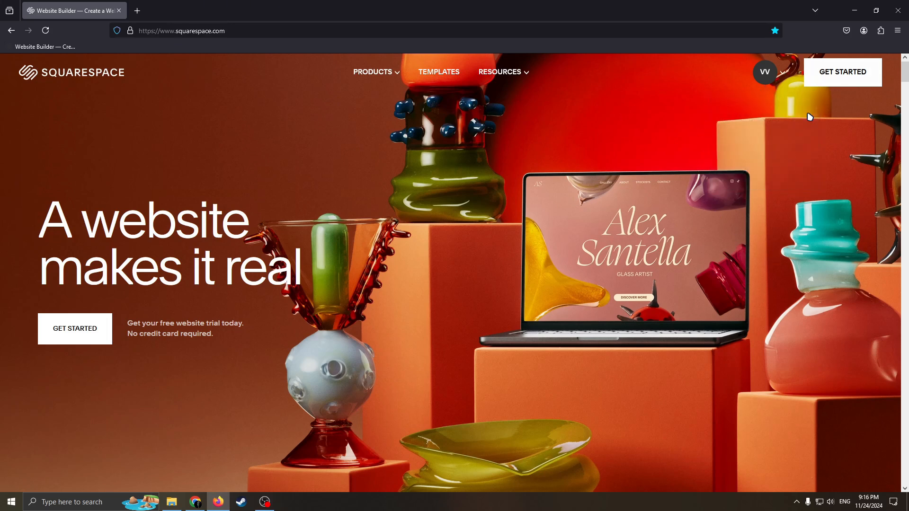
Start the website template questionnaire with the site topic "Online Course" and the purpose "Sell online courses"
left_click(439, 72)
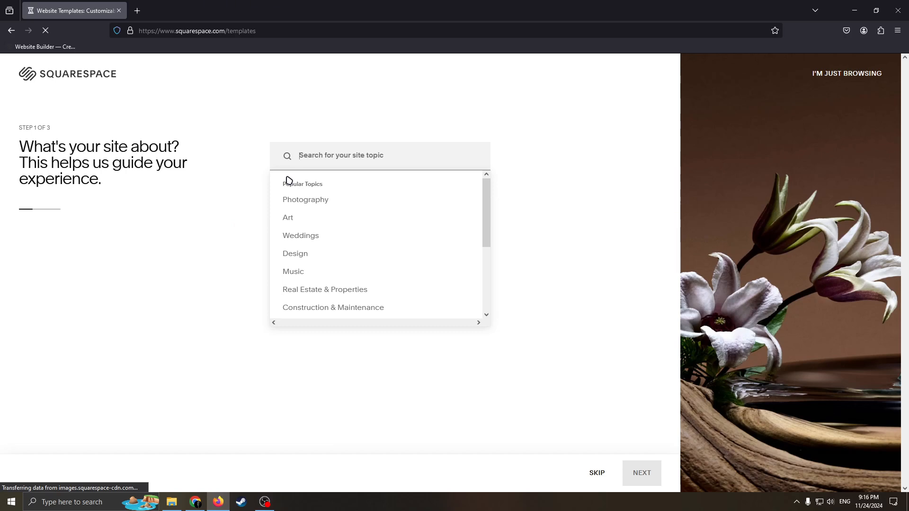
type("on")
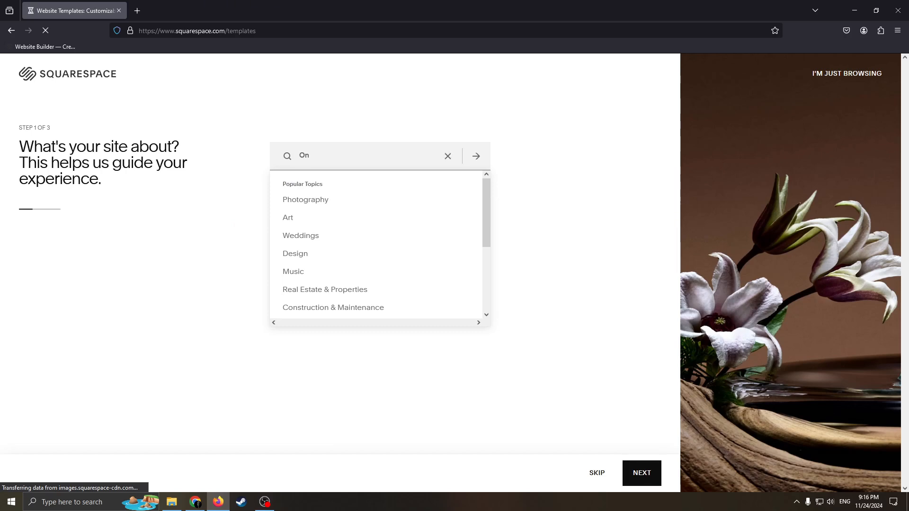
type("line")
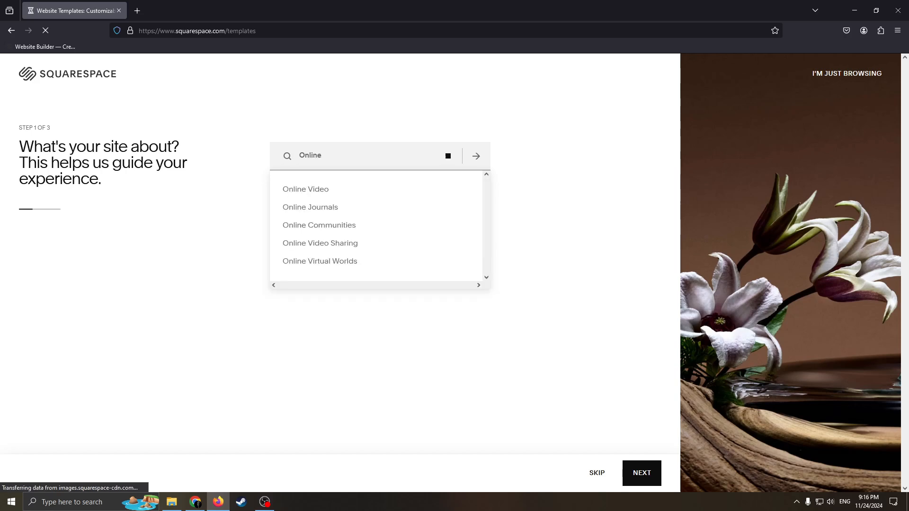
type(" Course")
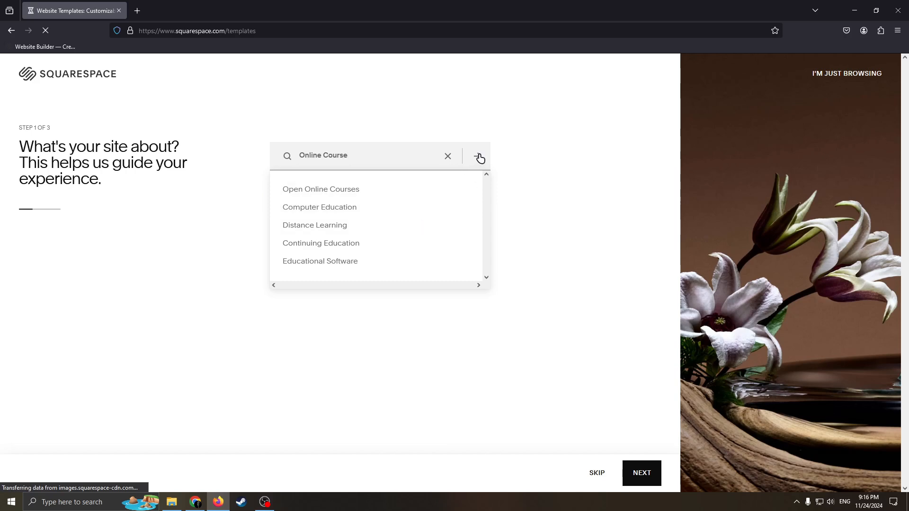
left_click(478, 159)
left_click_drag(62, 150, 189, 146)
left_click(202, 146)
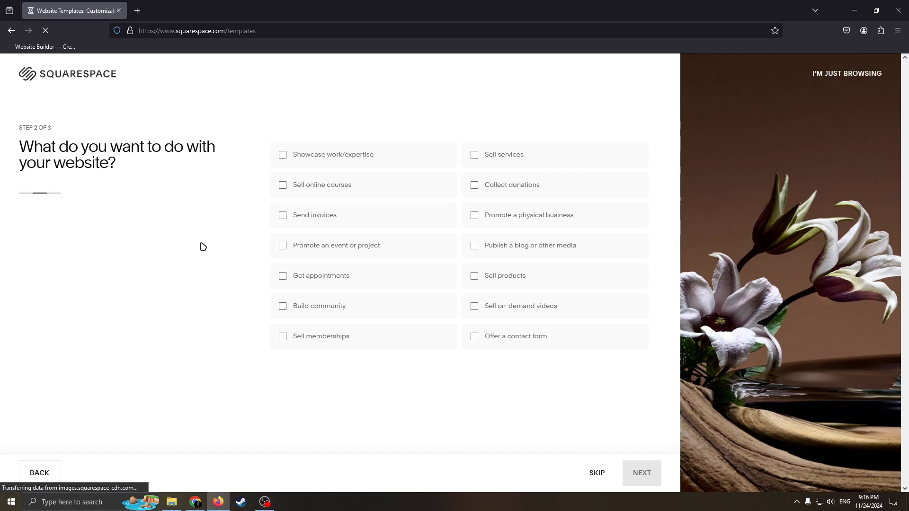
left_click(283, 186)
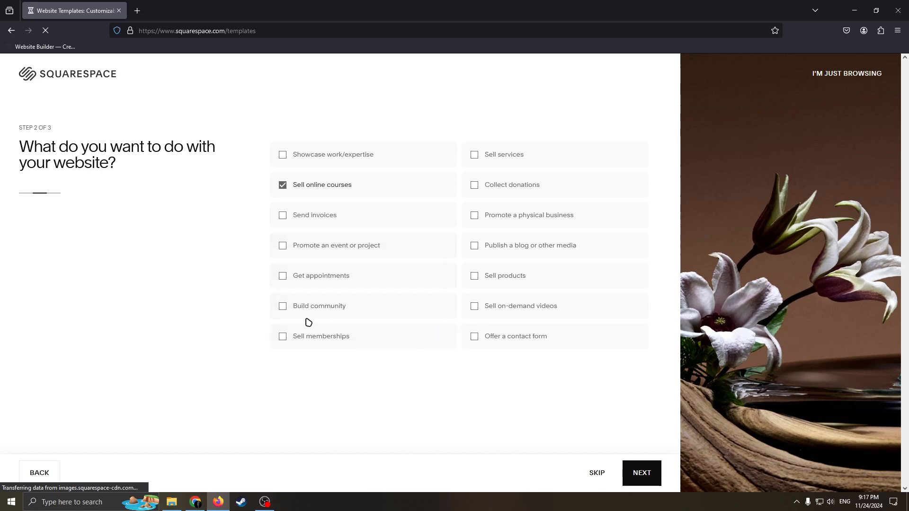
left_click(295, 310)
left_click(286, 308)
left_click(476, 191)
left_click(475, 155)
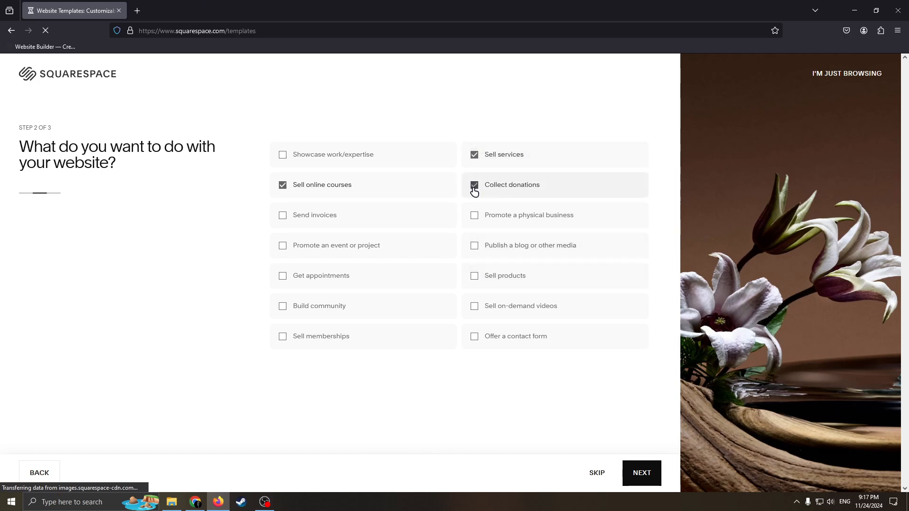
left_click(475, 189)
left_click(477, 157)
left_click(478, 188)
left_click(475, 186)
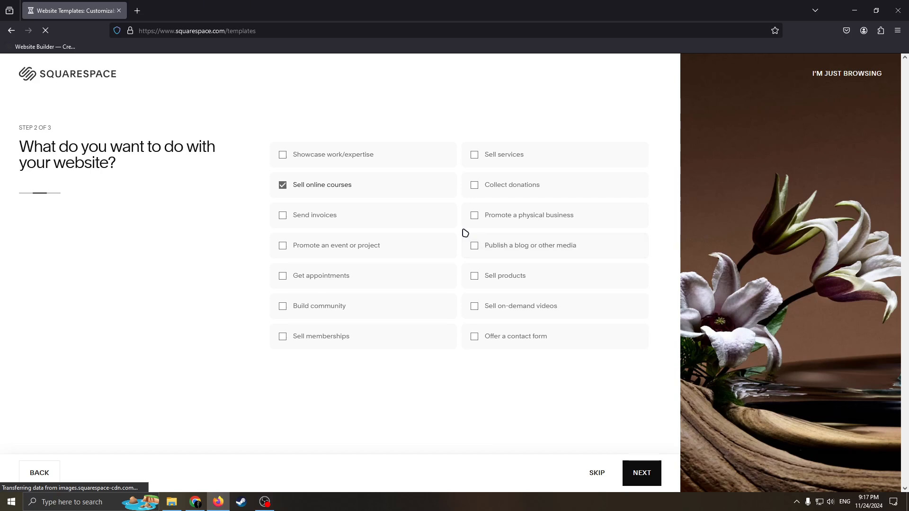
Submit the chosen website purpose and choose to browse the designer templates
left_click(654, 474)
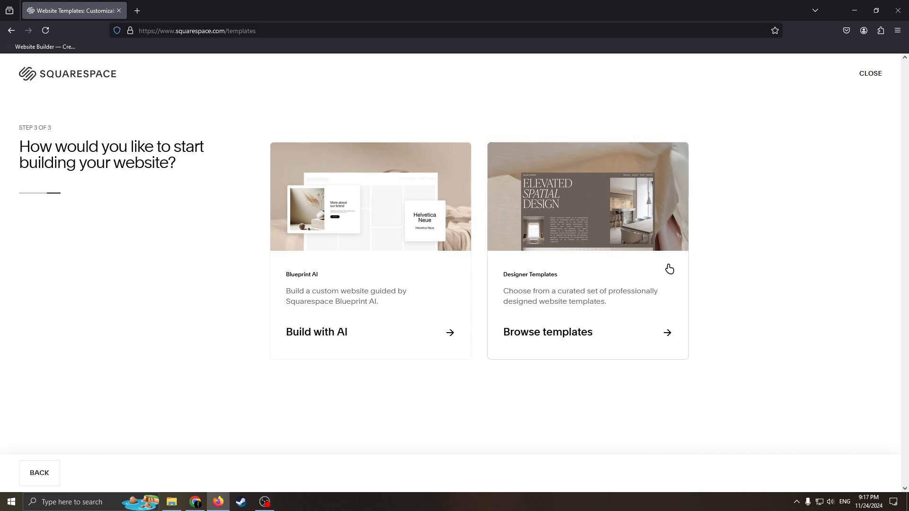
left_click(660, 334)
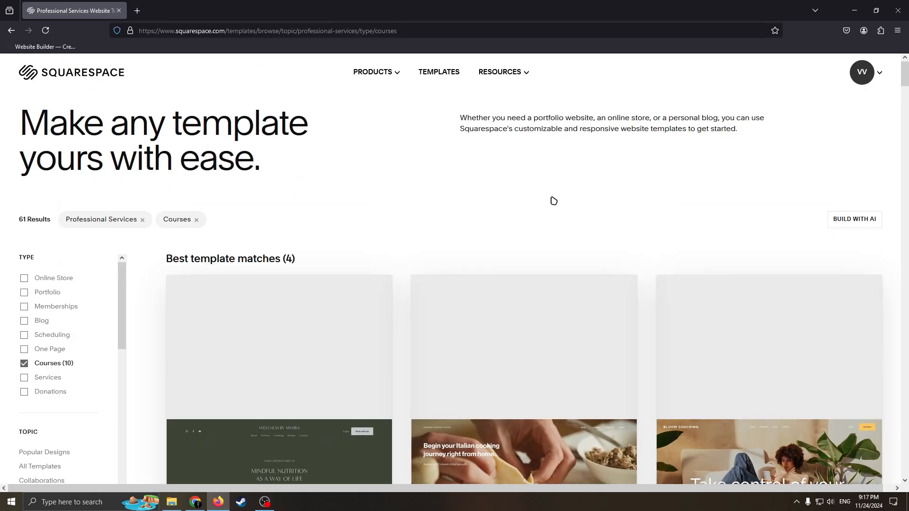
Look through the filter options and the best-matching course templates
scroll(432, 258, "down", 3)
scroll(436, 251, "up", 2)
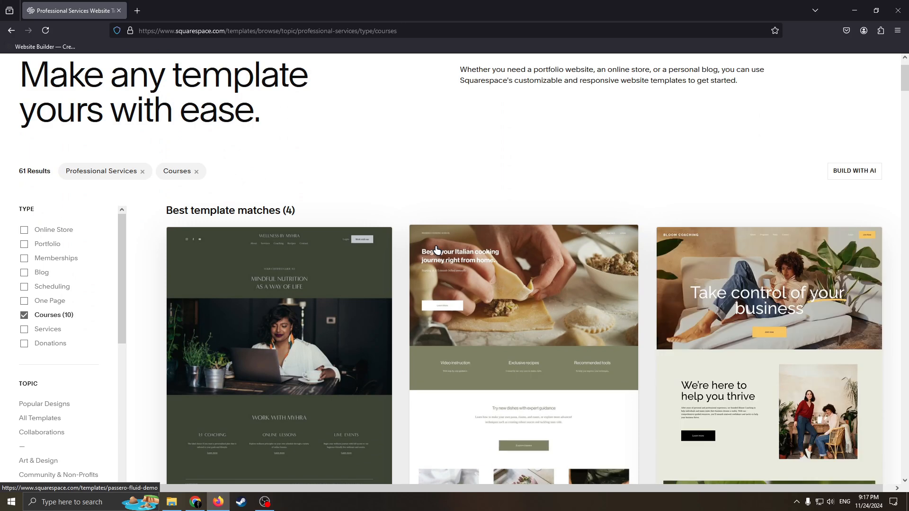
scroll(437, 250, "up", 1)
scroll(434, 253, "down", 2)
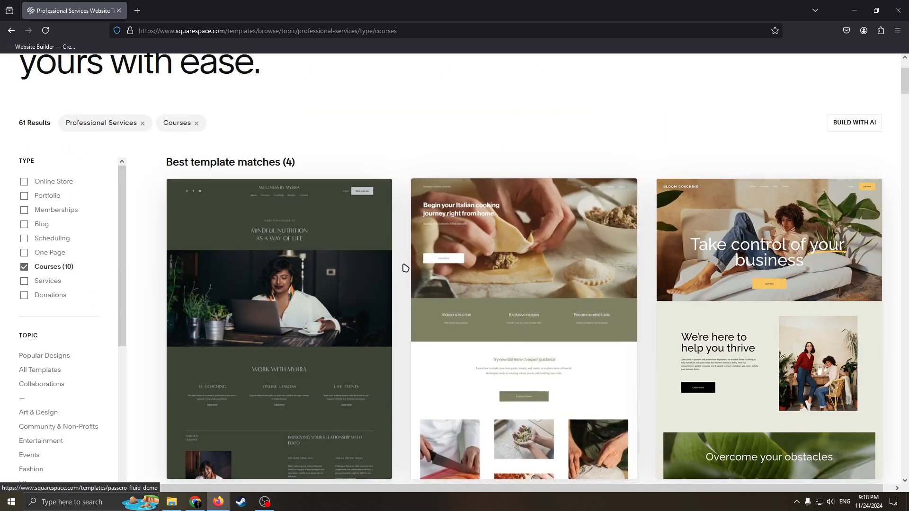
scroll(29, 244, "up", 1)
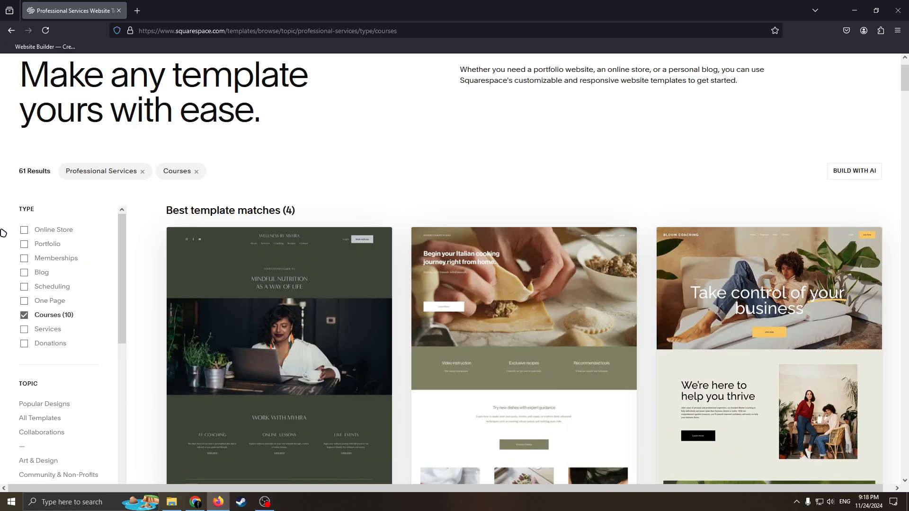
scroll(37, 271, "down", 2)
scroll(45, 268, "up", 3)
scroll(58, 290, "down", 1)
scroll(58, 292, "up", 1)
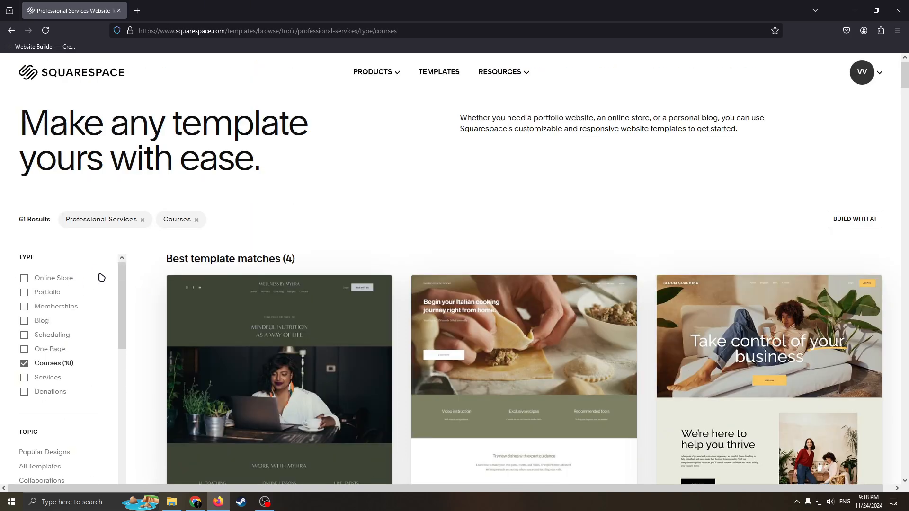
scroll(146, 304, "down", 3)
scroll(81, 335, "down", 2)
scroll(84, 340, "down", 2)
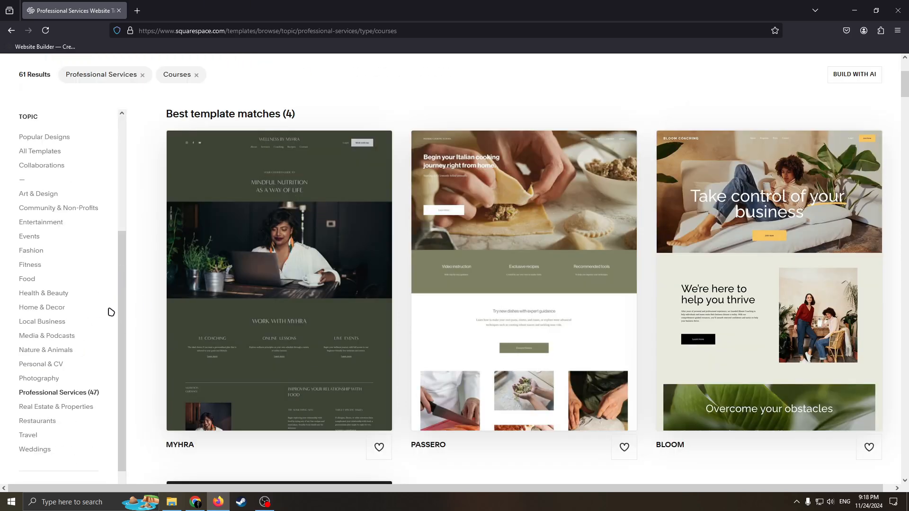
scroll(109, 311, "up", 5)
scroll(149, 305, "up", 1)
scroll(166, 289, "down", 1)
scroll(314, 300, "down", 1)
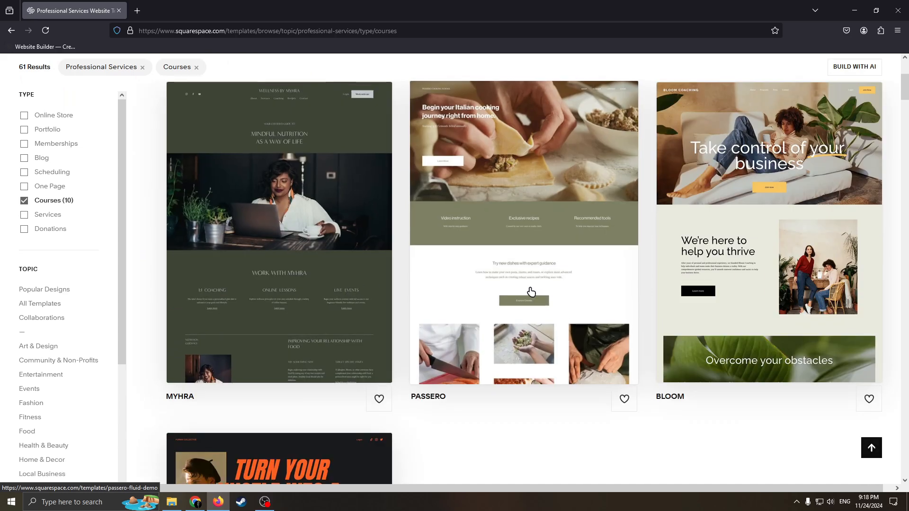
scroll(510, 396, "down", 4)
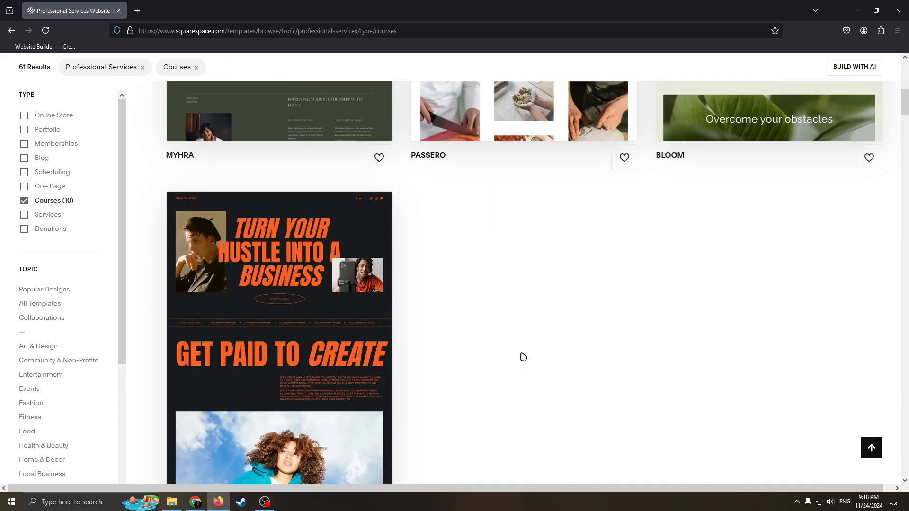
scroll(525, 337, "up", 7)
scroll(532, 327, "down", 1)
scroll(532, 326, "down", 1)
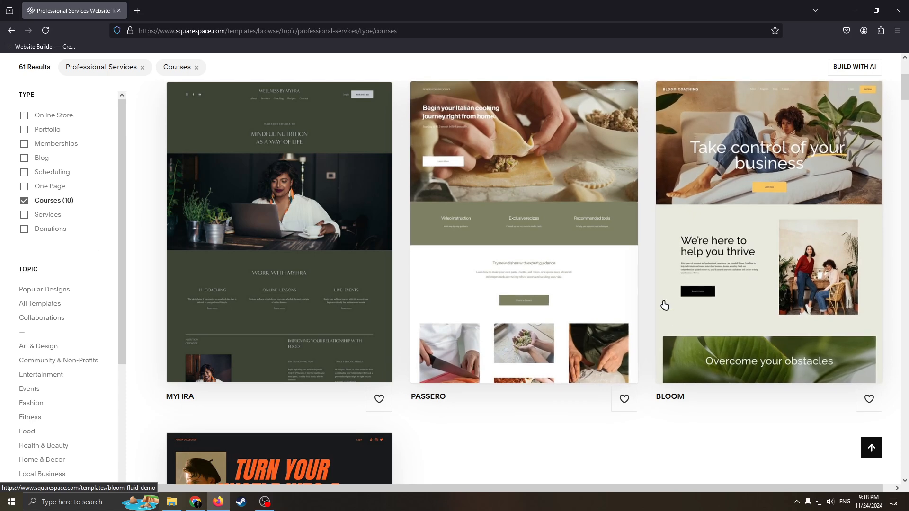
scroll(572, 314, "down", 8)
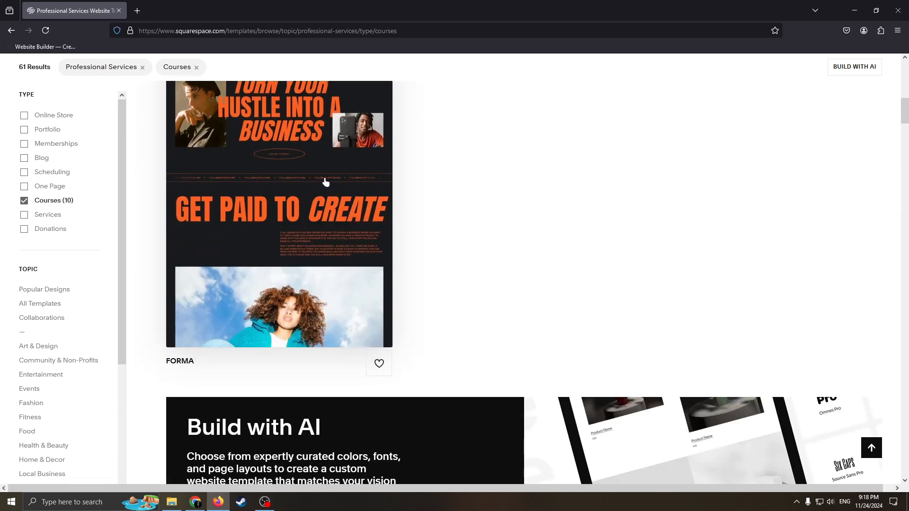
scroll(367, 225, "up", 1)
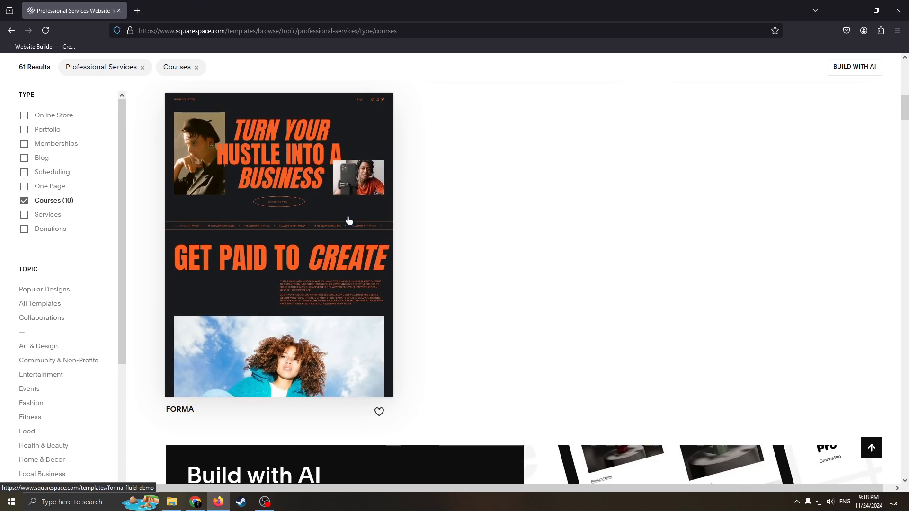
Open the Forma template and look over its desktop page preview
left_click(327, 253)
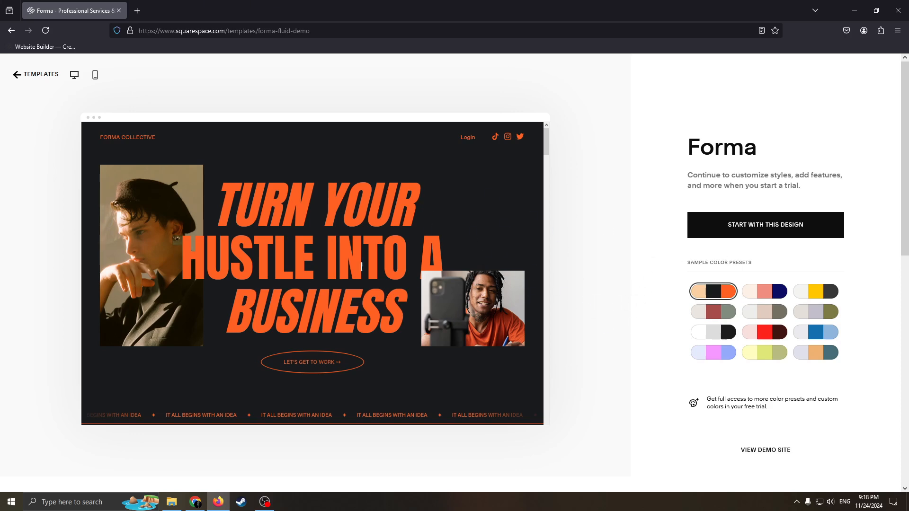
scroll(473, 254, "down", 1)
scroll(524, 260, "up", 1)
scroll(404, 293, "down", 5)
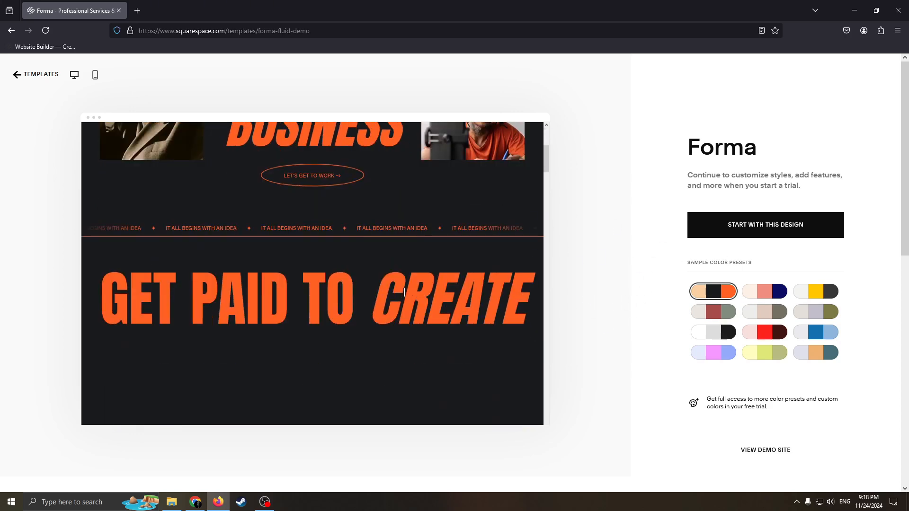
scroll(404, 292, "down", 3)
scroll(601, 299, "down", 2)
scroll(616, 279, "up", 2)
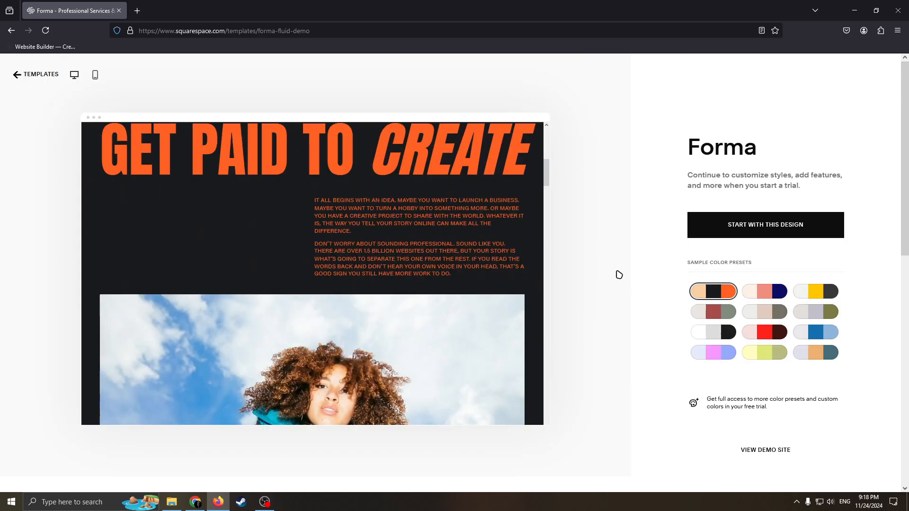
Try the white-grey-black, yellow-green and blue sample color presets on the Forma preview
left_click(693, 340)
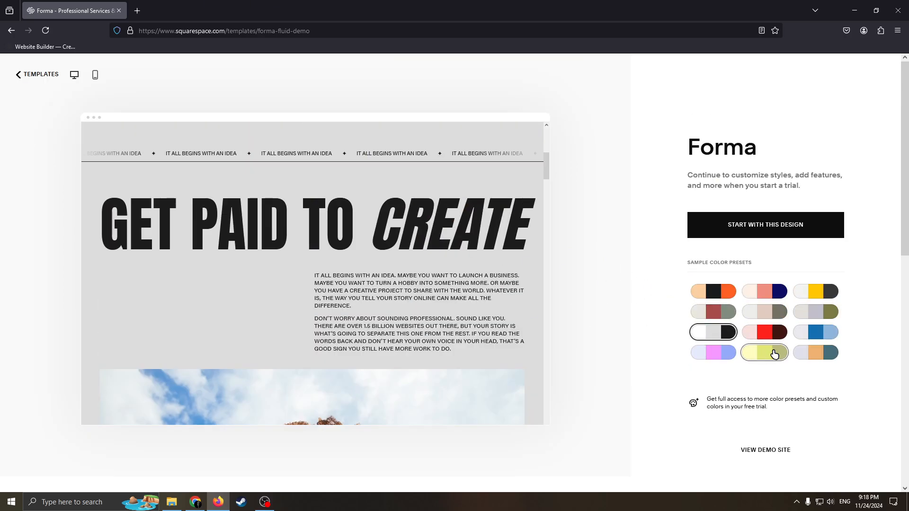
left_click(775, 355)
left_click(824, 334)
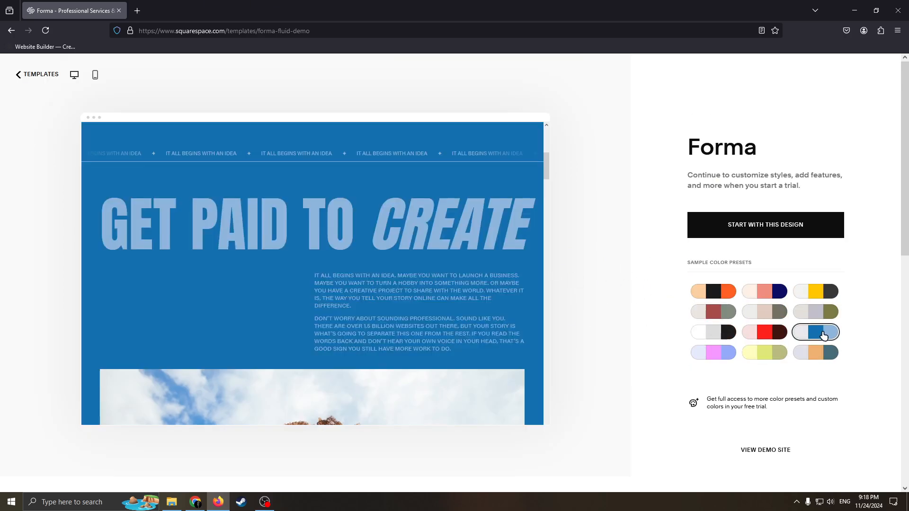
Apply the cream, salmon and navy sample color preset to the Forma template and review the recolored page
left_click(763, 291)
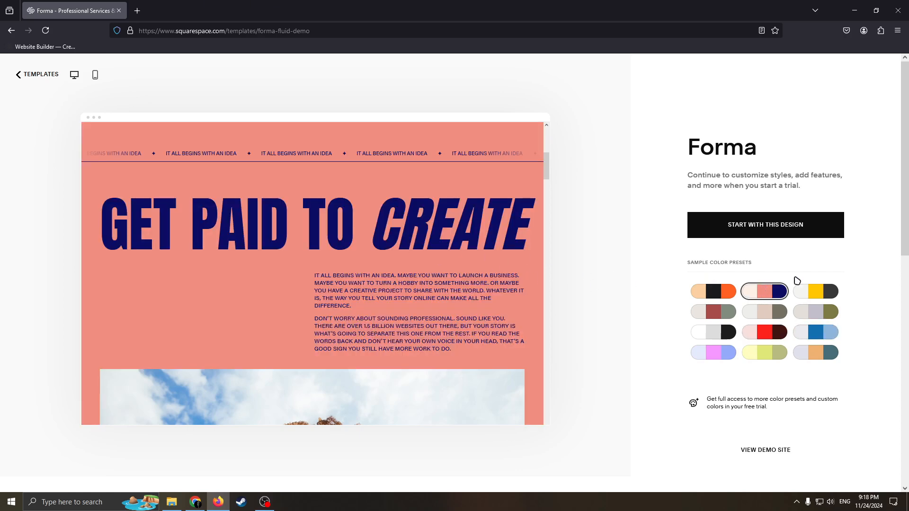
scroll(446, 281, "down", 3)
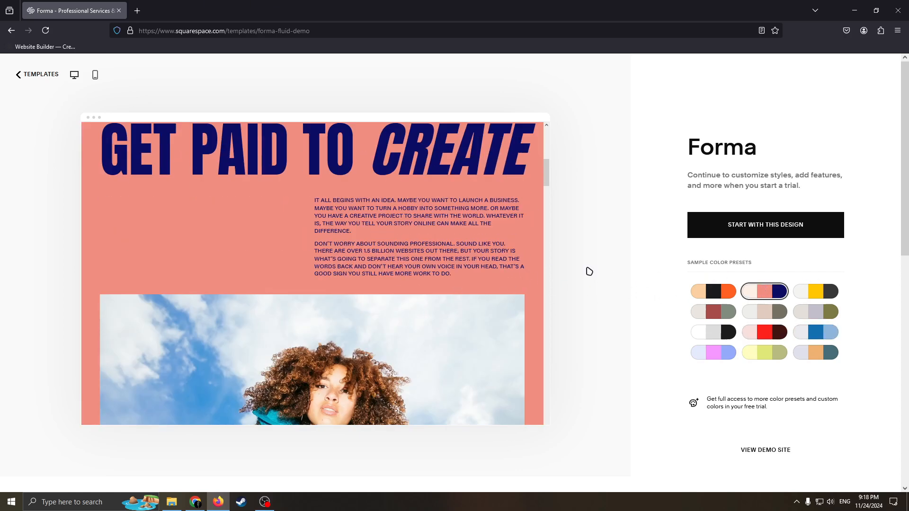
scroll(380, 235, "up", 4)
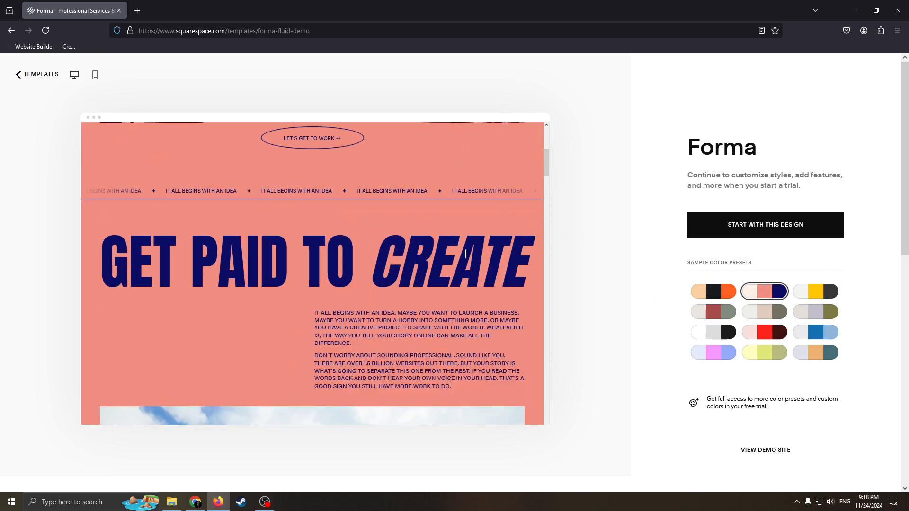
scroll(466, 254, "down", 3)
scroll(466, 254, "up", 2)
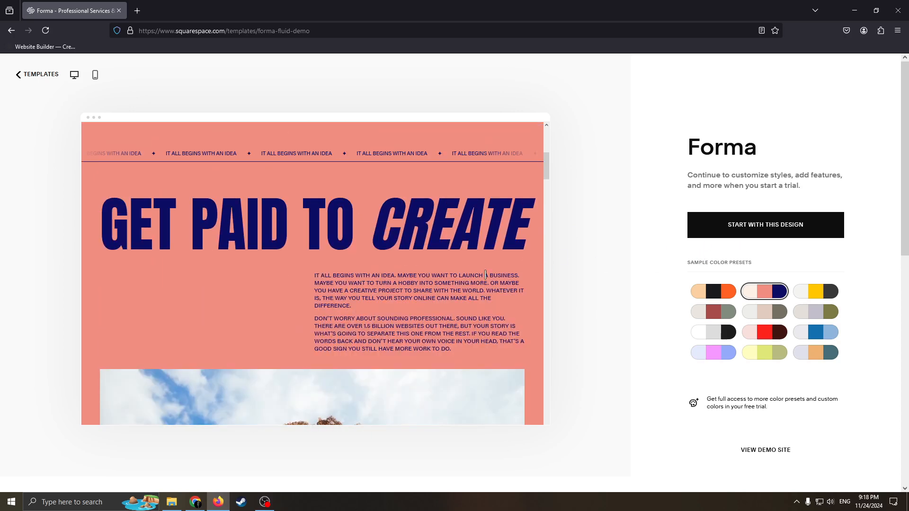
scroll(542, 266, "down", 5)
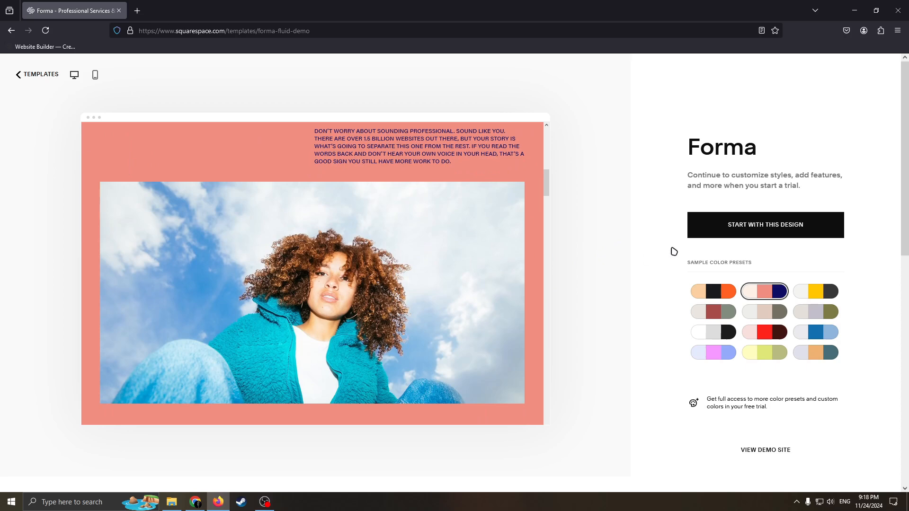
Start a site with the Forma design and submit "Best courses" as the site name
left_click(761, 230)
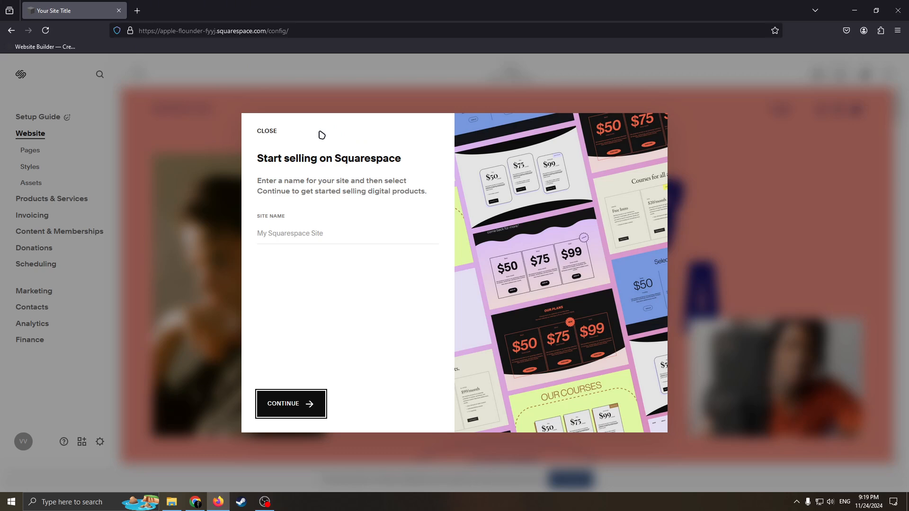
left_click(286, 241)
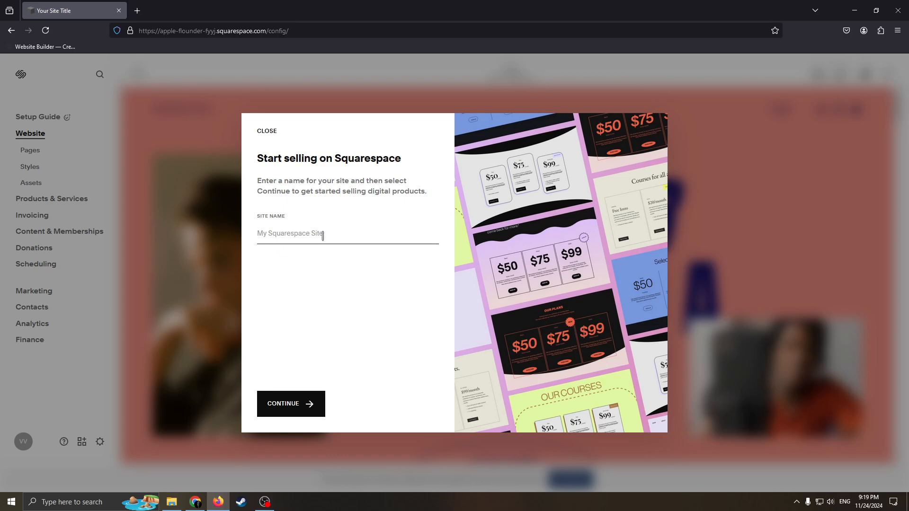
type("Best courses")
left_click(307, 397)
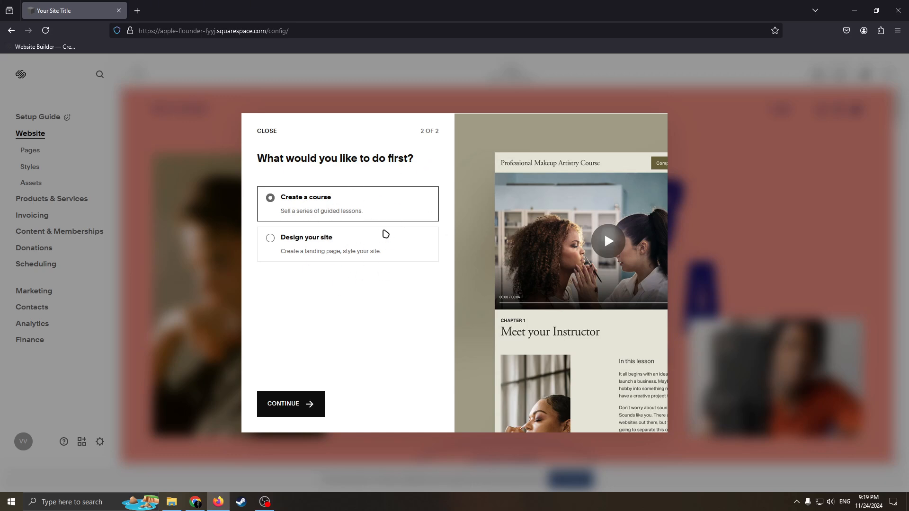
Choose "Design your site" as the first thing to do and complete the setup questions
left_click(342, 246)
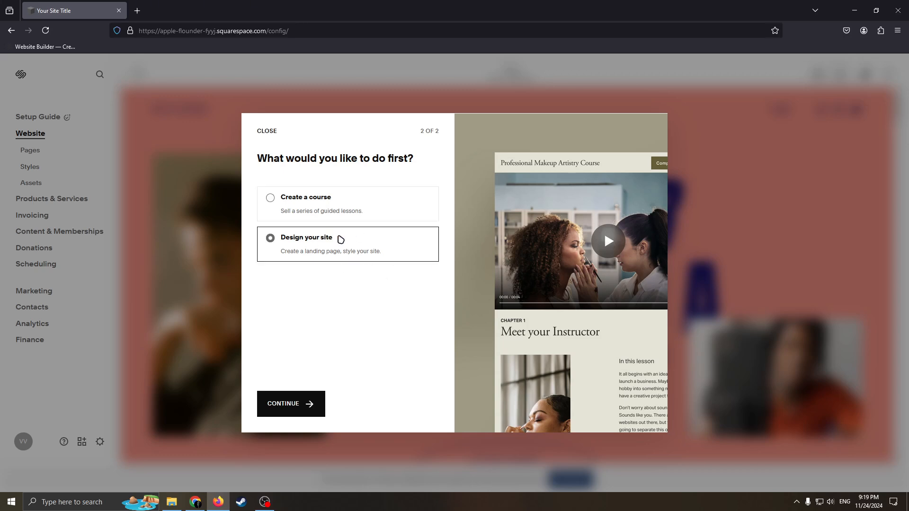
left_click(323, 208)
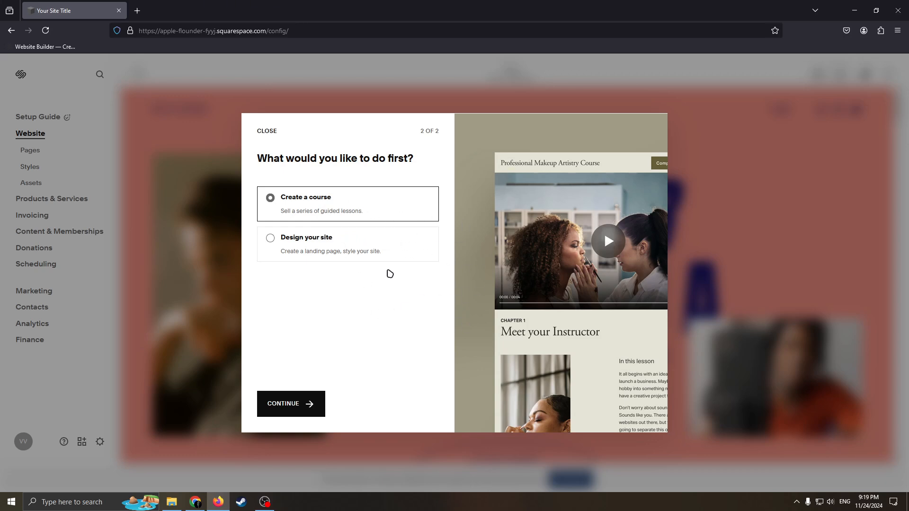
left_click(293, 248)
left_click(317, 394)
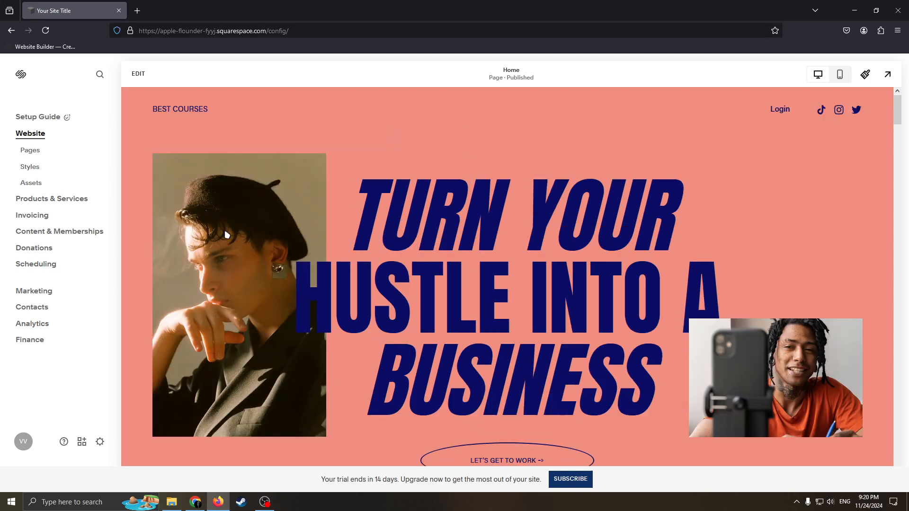
Move the Home page from the Not Linked pages into the Main Navigation
left_click(30, 151)
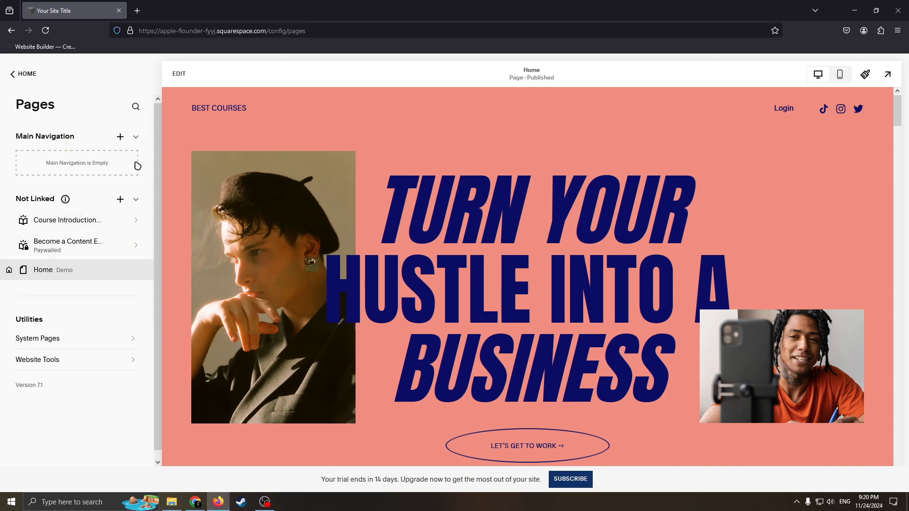
left_click_drag(26, 198, 87, 202)
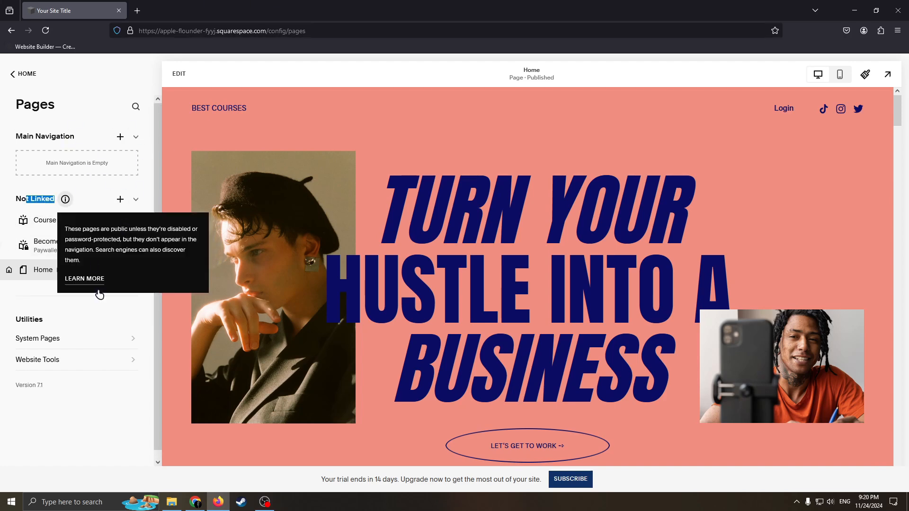
left_click(71, 338)
left_click(14, 74)
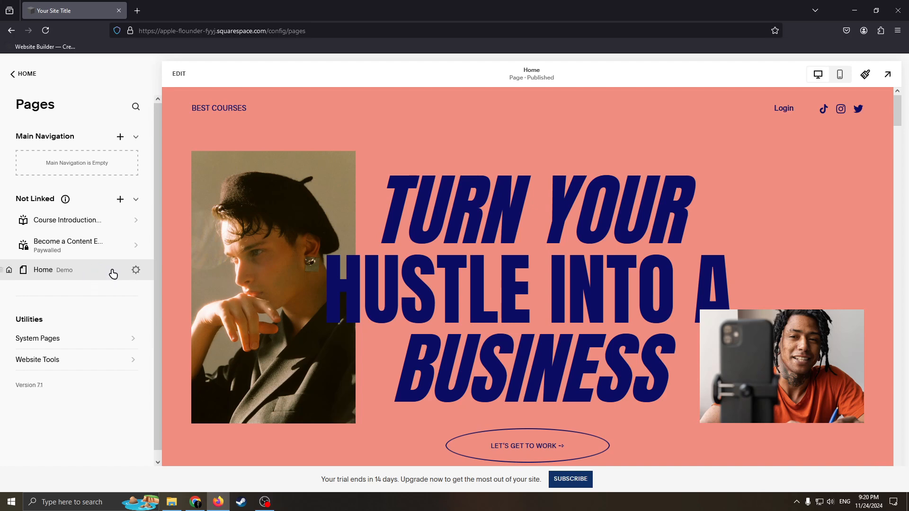
left_click_drag(112, 266, 90, 157)
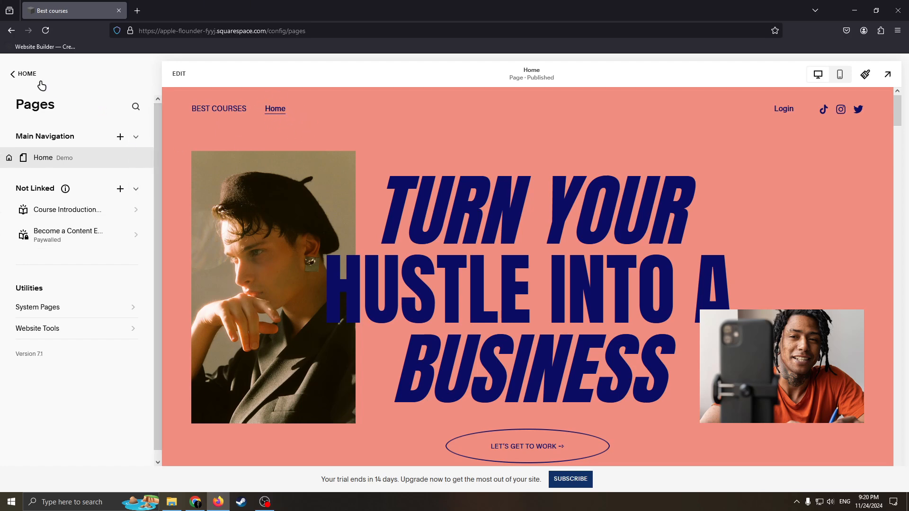
Delete the paywalled "Become a Content E..." page from the Not Linked pages
left_click(26, 75)
left_click(30, 149)
left_click(9, 236)
left_click(514, 309)
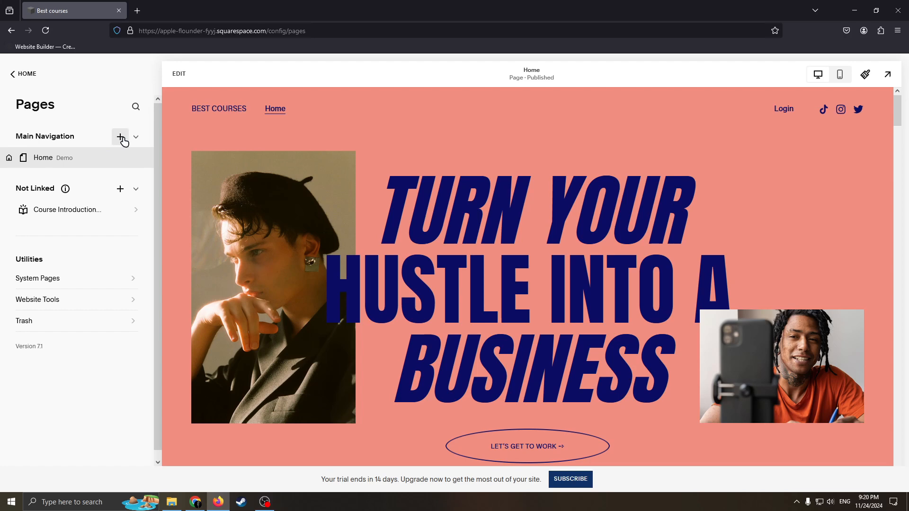
View the site styles, reload the page, and exit the editor back to the website overview
left_click(27, 80)
left_click(29, 165)
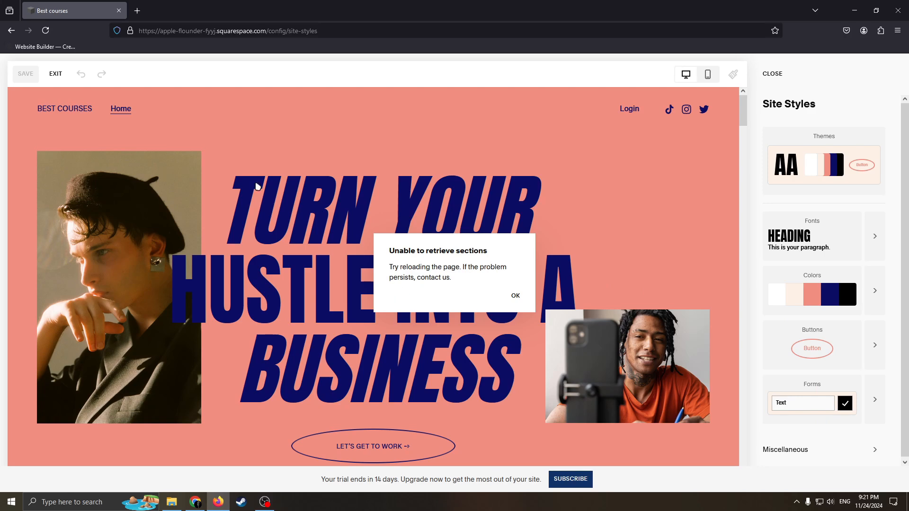
left_click(46, 30)
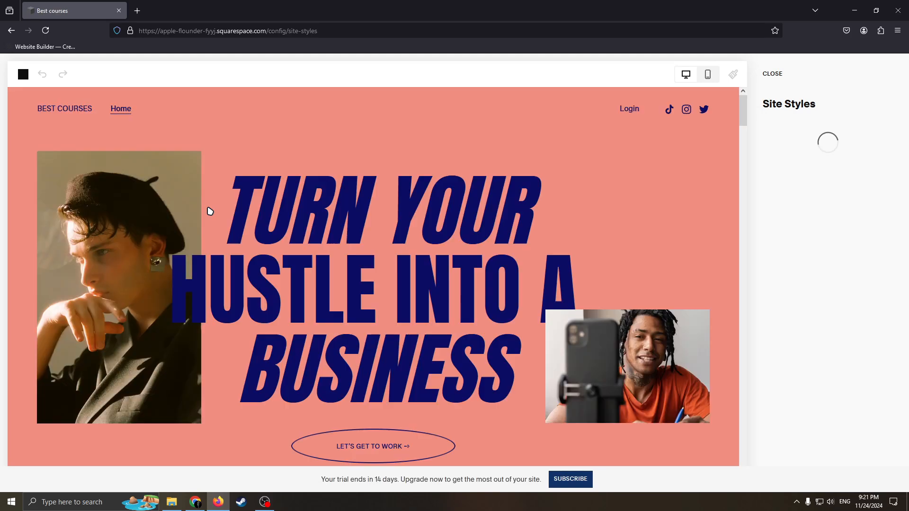
left_click(42, 75)
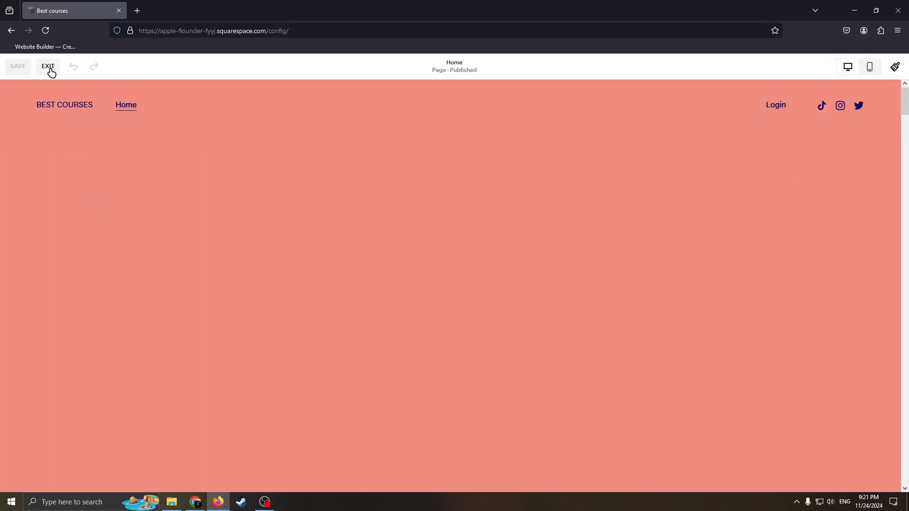
left_click(48, 73)
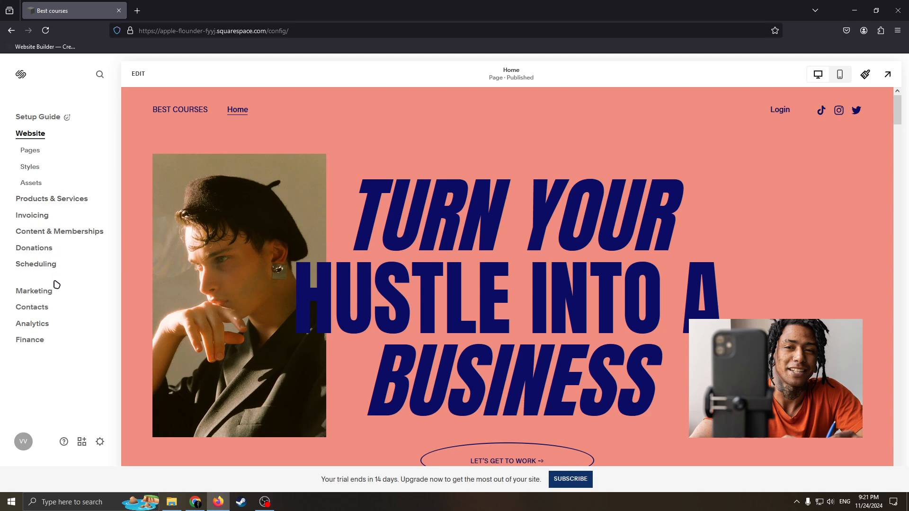
View the site's traffic analytics, postponing the introduction, and return to the website overview
left_click(30, 326)
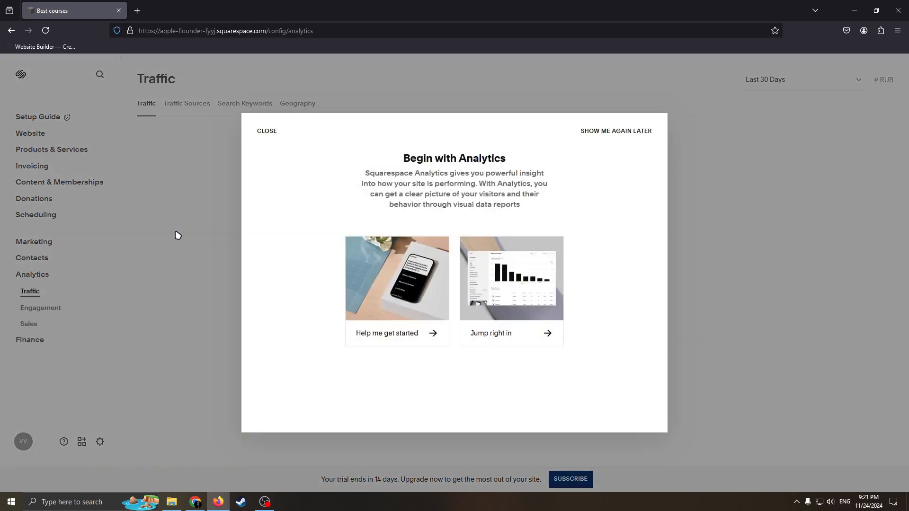
left_click(644, 133)
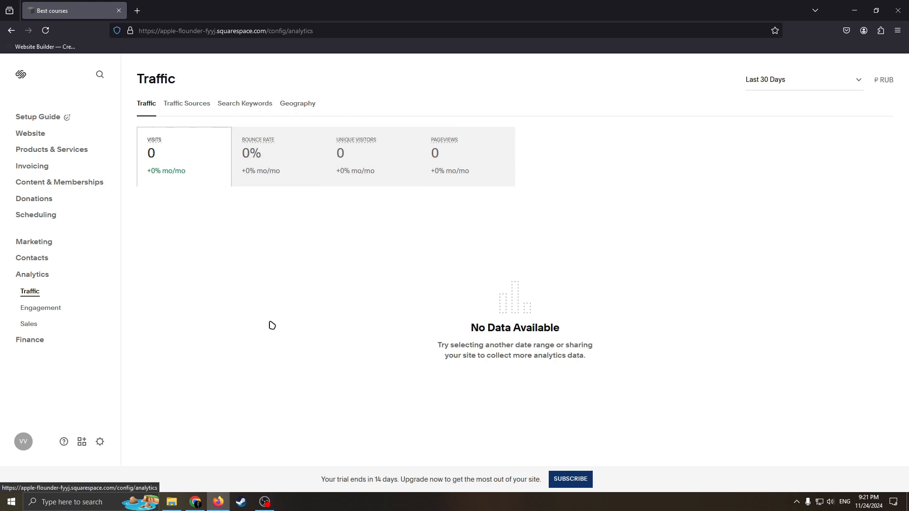
left_click(23, 134)
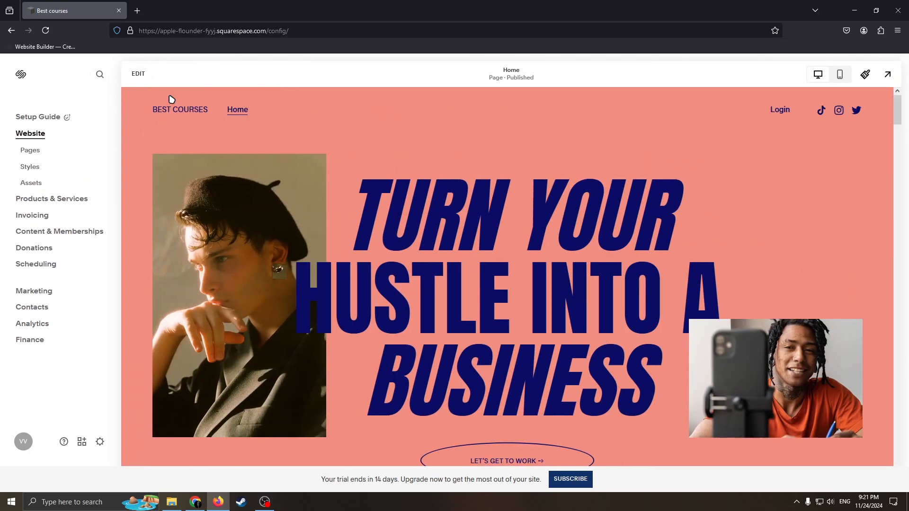
Start editing the Home page and move the "TURN YOUR" heading slightly up, keeping it centred above "HUSTLE INTO A"
left_click(139, 74)
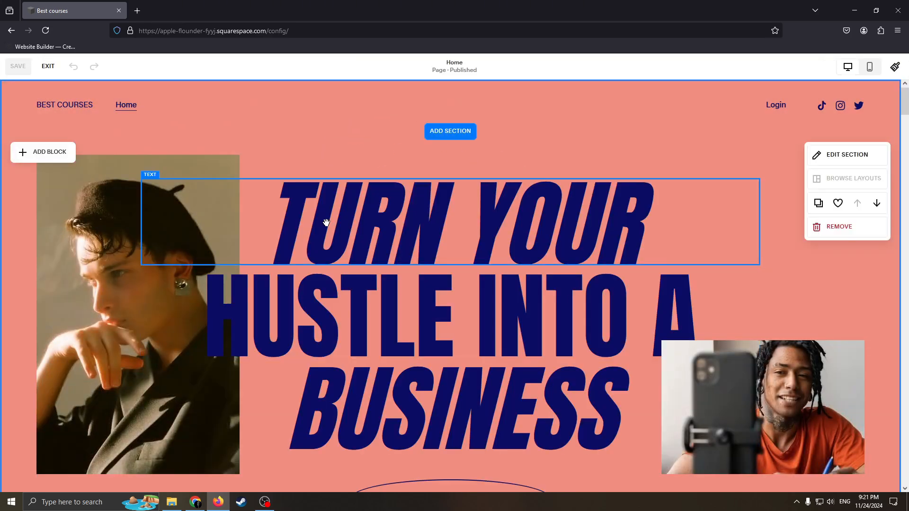
scroll(505, 197, "down", 1)
scroll(585, 177, "up", 1)
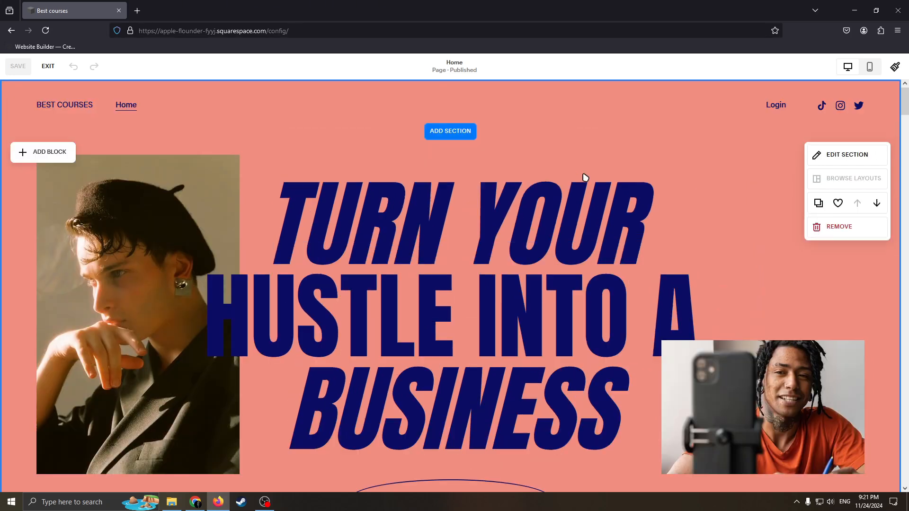
left_click_drag(467, 196, 532, 176)
left_click_drag(467, 180, 489, 178)
left_click(702, 187)
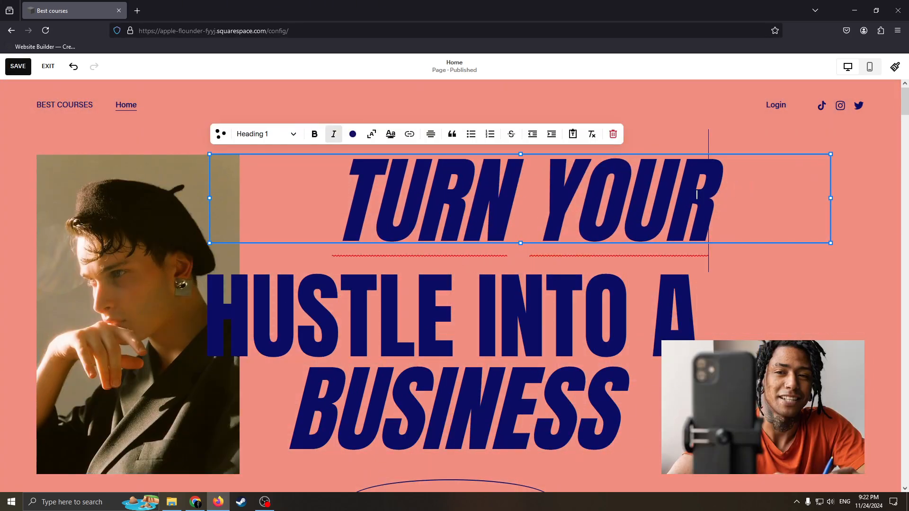
left_click_drag(733, 158, 616, 135)
Move the photo of the man with the phone up beside the "TURN YOUR" heading and reduce its height
left_click(233, 285)
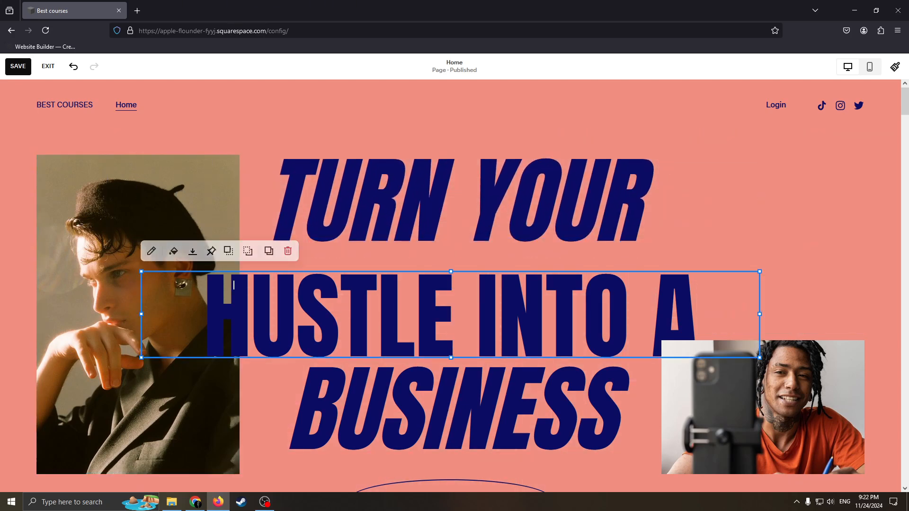
left_click_drag(753, 379, 797, 128)
left_click_drag(698, 264, 697, 242)
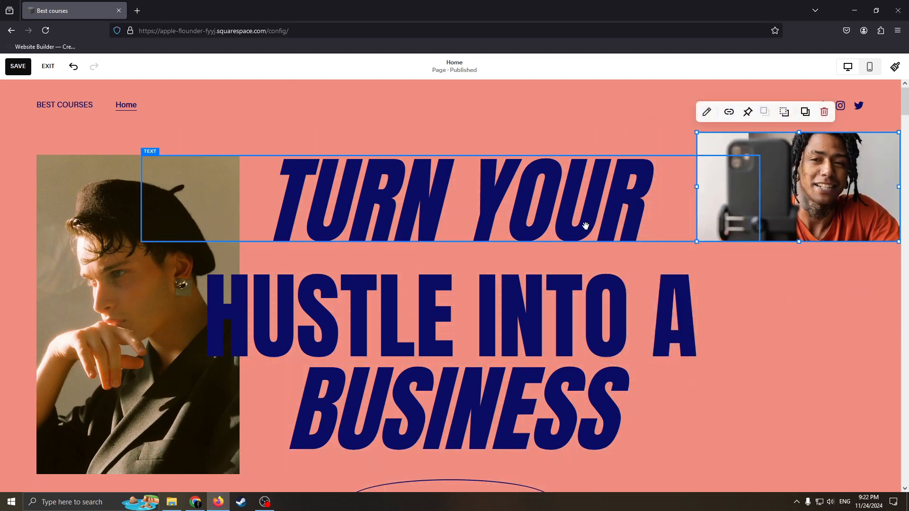
Clear all the text from the "TURN YOUR" heading block
double_click(531, 194)
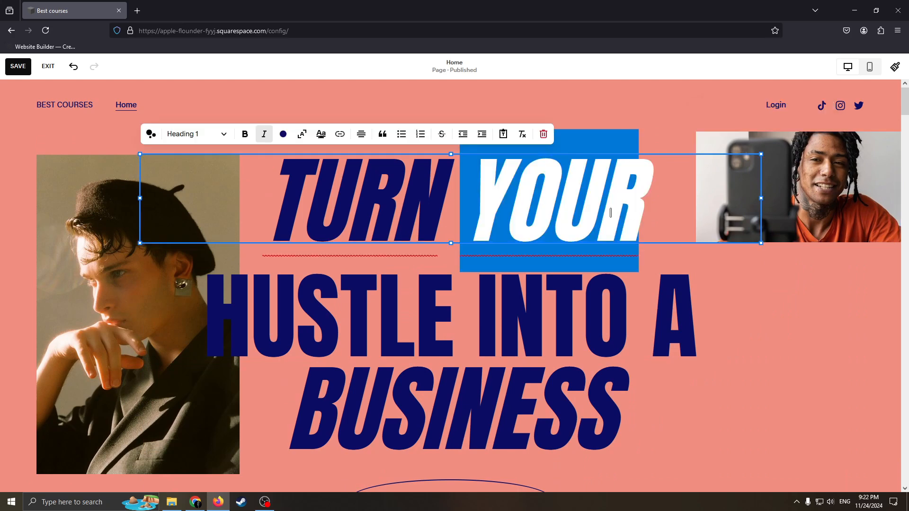
left_click_drag(653, 207, 209, 193)
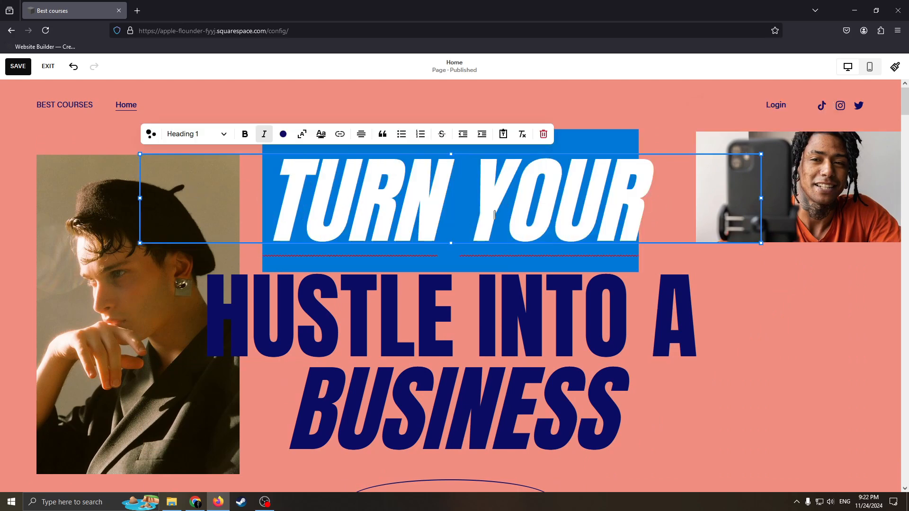
key("BackSpace")
key("BackSpace")
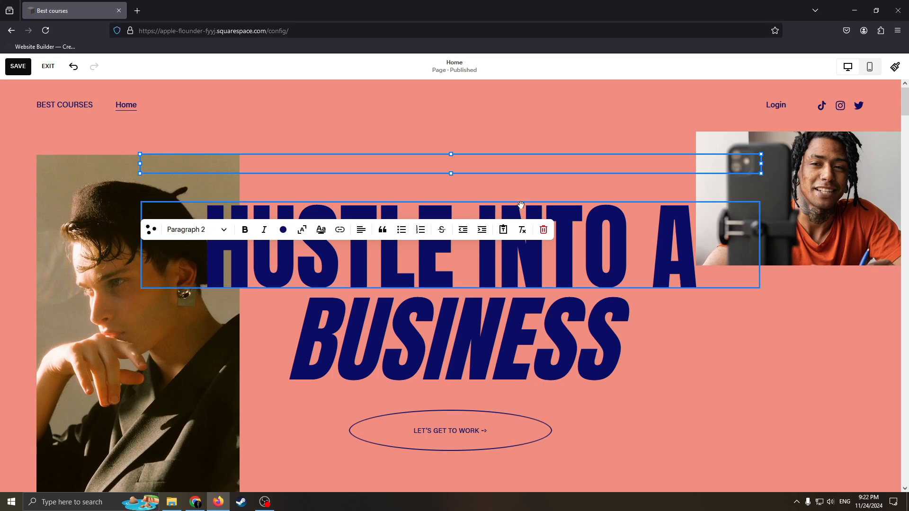
Delete the "HUSTLE INTO A" and "BUSINESS" headings together with the photo of the man with the phone
left_click_drag(656, 343, 603, 326)
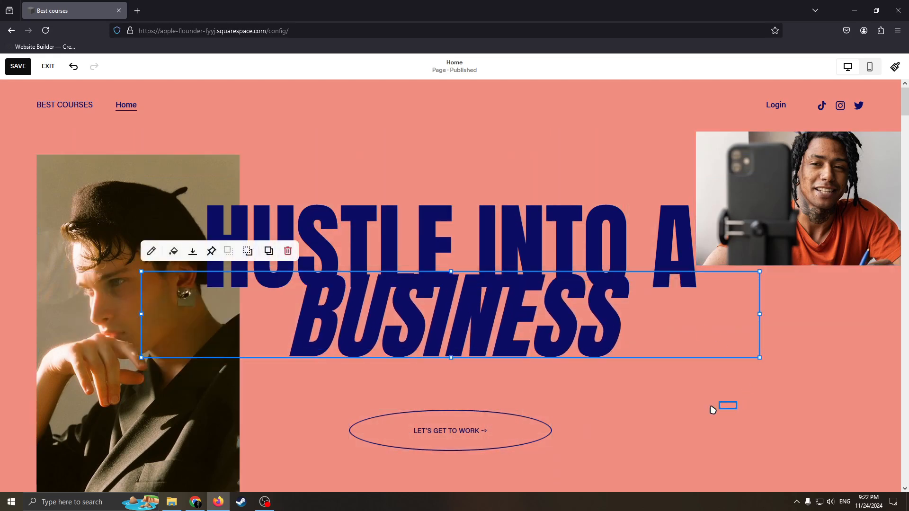
left_click_drag(712, 410, 433, 240)
key("Delete")
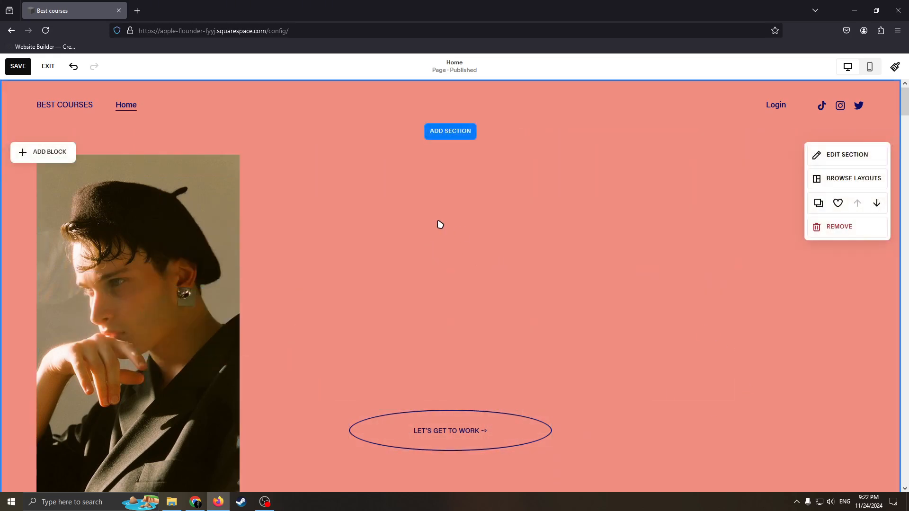
Browse the available block types and try to add a text block to the Home page's first section
scroll(459, 270, "down", 3)
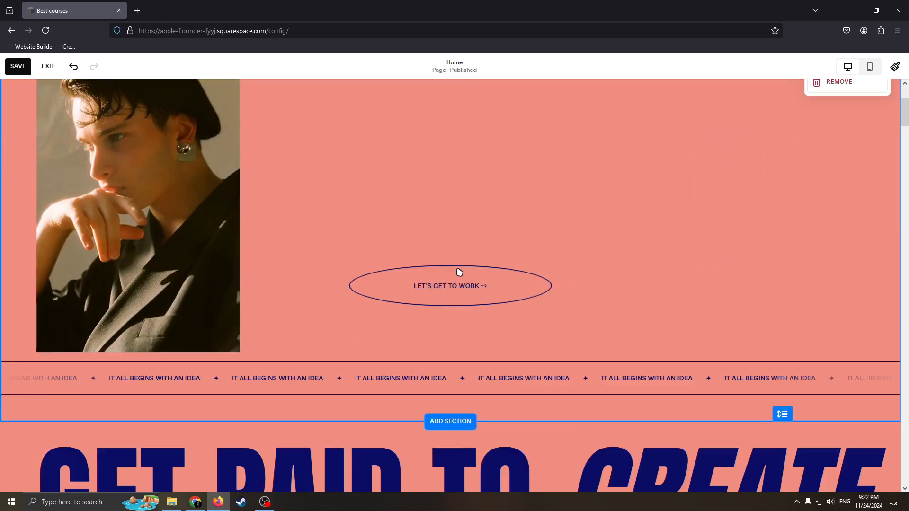
scroll(278, 199, "up", 3)
scroll(223, 180, "down", 1)
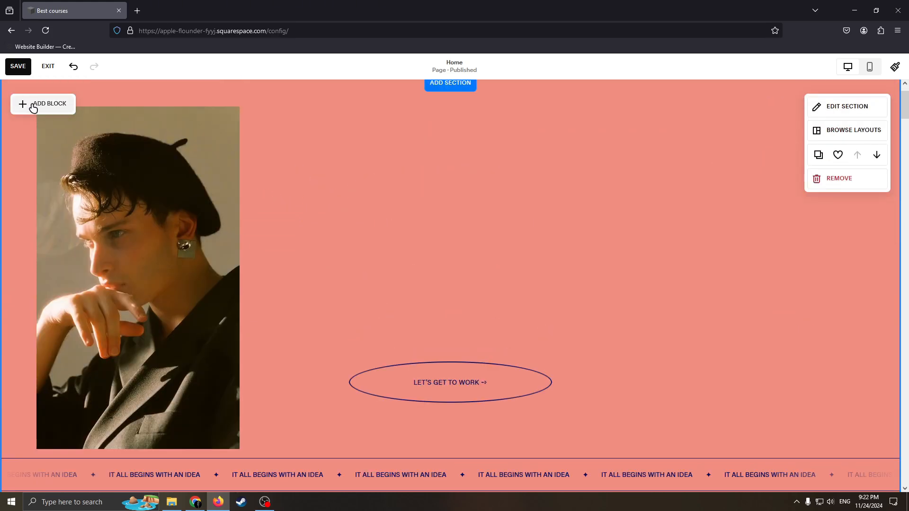
scroll(31, 108, "up", 1)
left_click(31, 151)
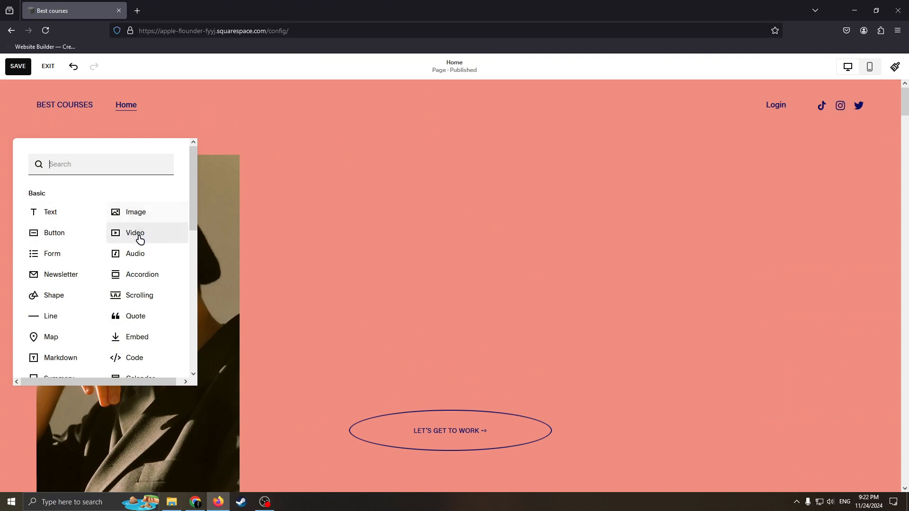
scroll(136, 265, "down", 3)
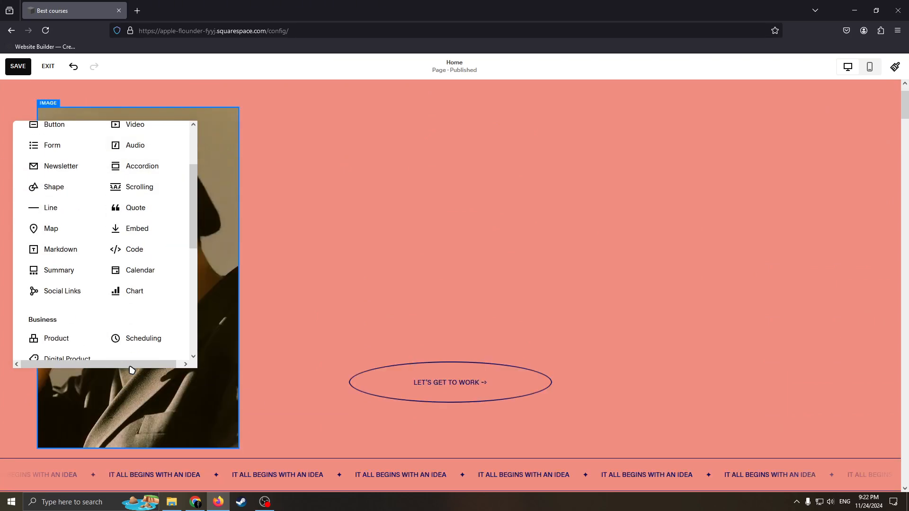
scroll(132, 298, "up", 3)
left_click(63, 197)
scroll(331, 229, "up", 1)
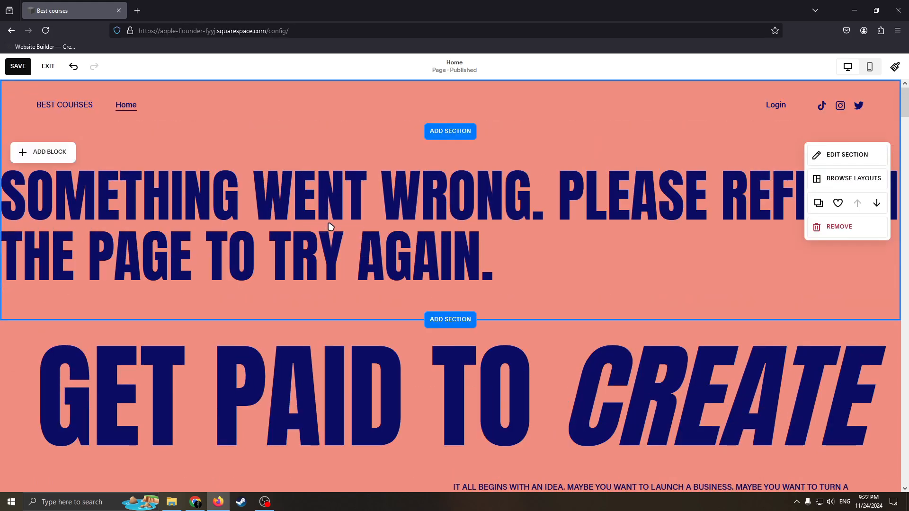
scroll(341, 258, "down", 4)
scroll(341, 254, "up", 4)
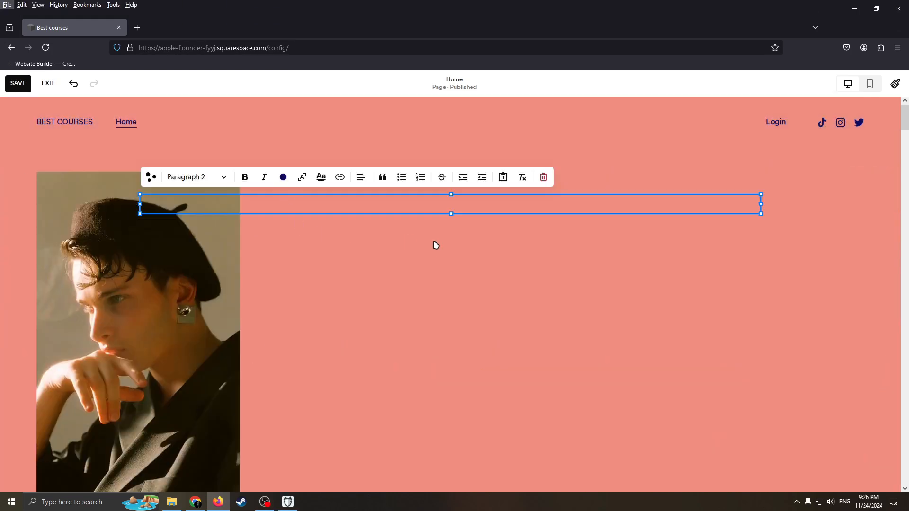
Move the photo of the man in the beret to the middle of the section, below the empty text block
left_click(437, 236)
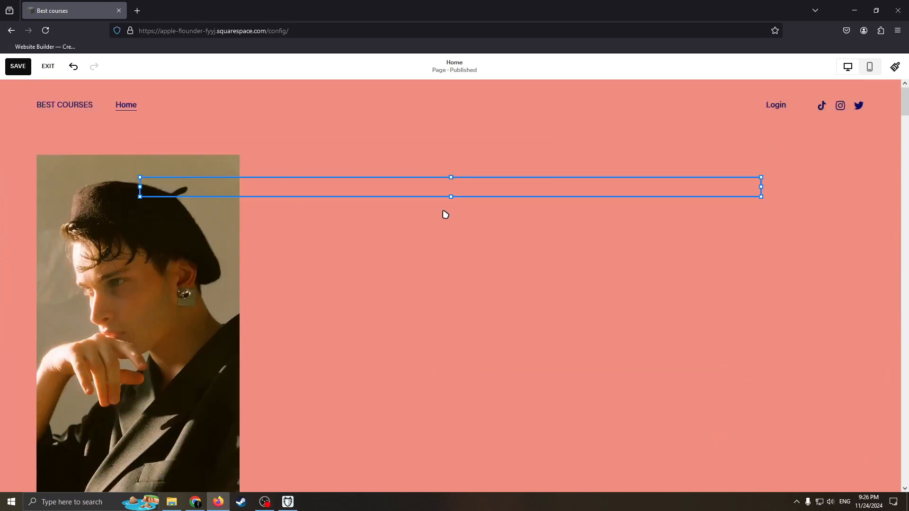
left_click(423, 185)
left_click(461, 204)
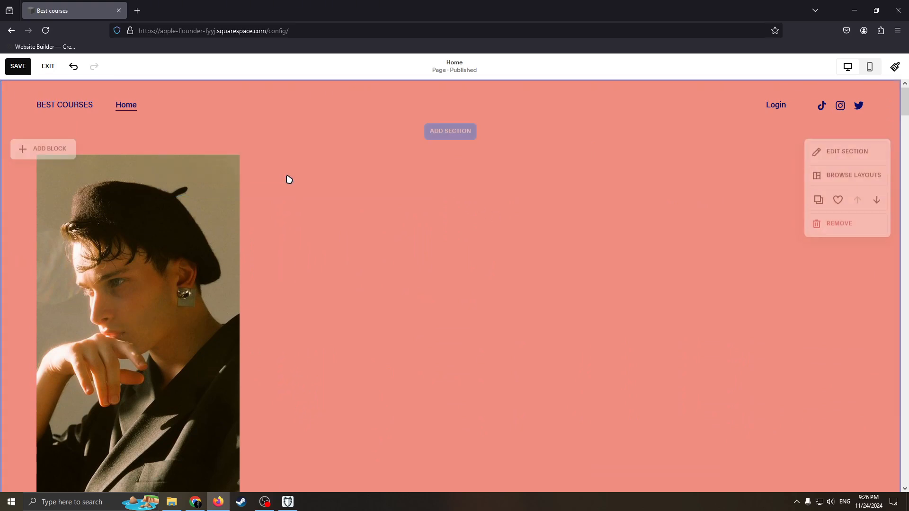
double_click(309, 186)
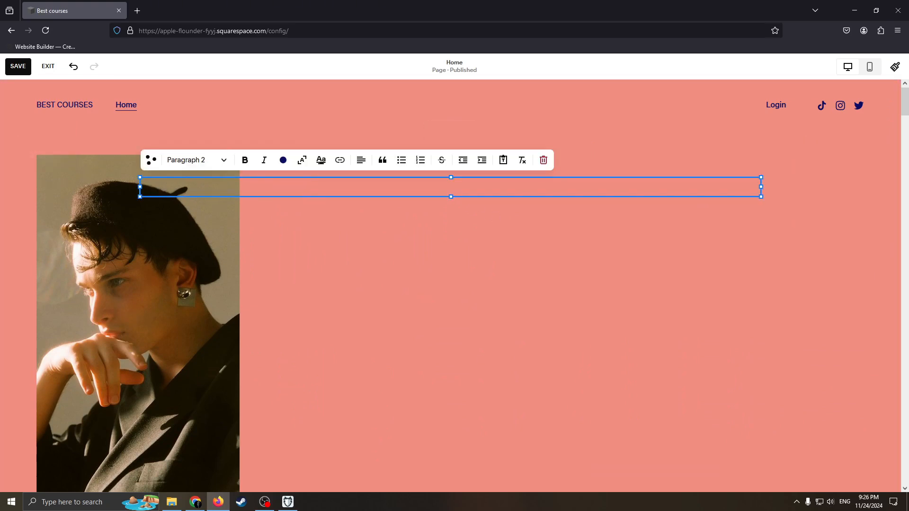
left_click(142, 261)
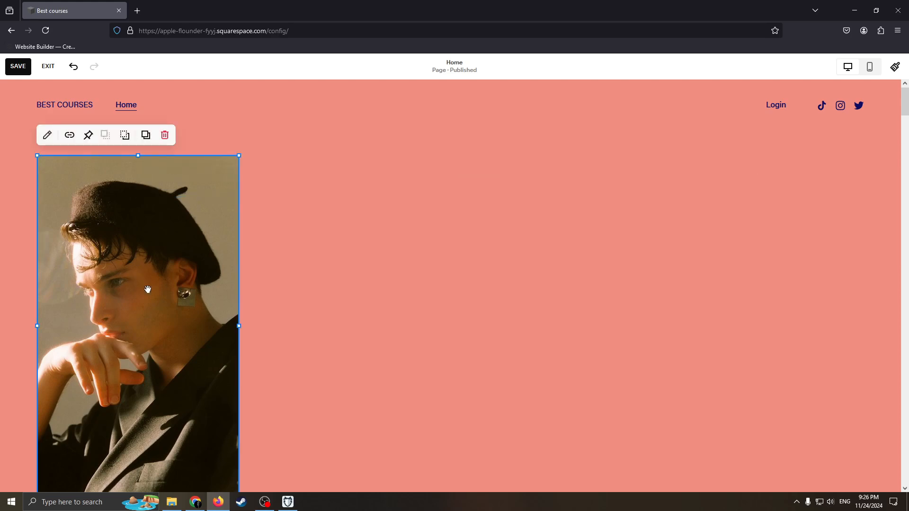
left_click_drag(146, 290, 447, 388)
Enter "My Courses is the best" in the text block and scale the text to fill the block's width
left_click(235, 192)
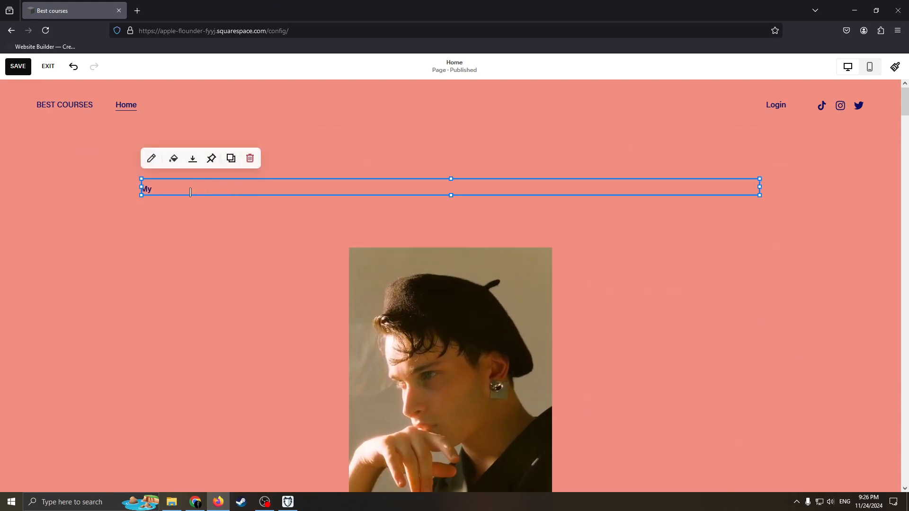
left_click(168, 191)
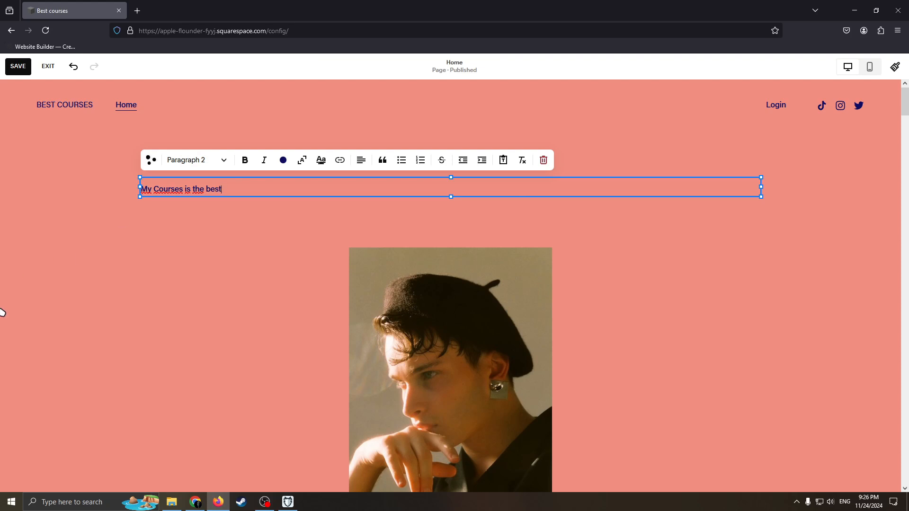
double_click(276, 192)
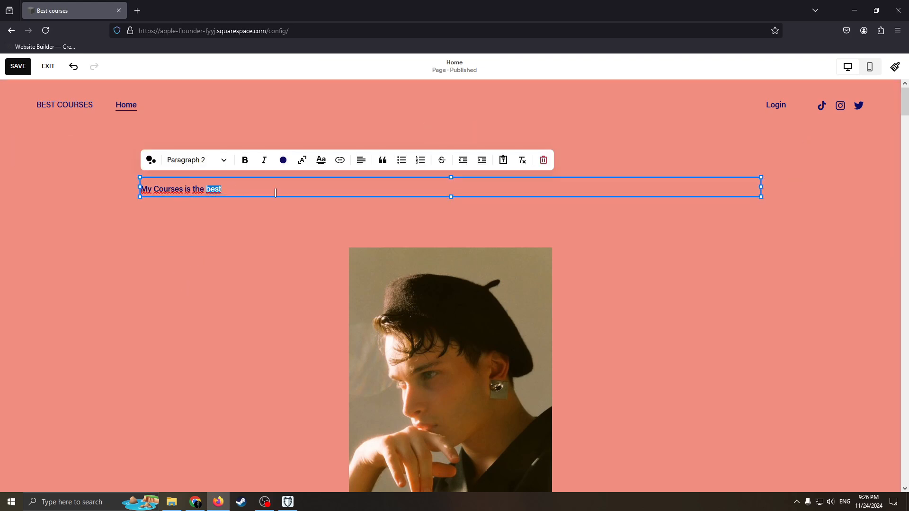
left_click(301, 163)
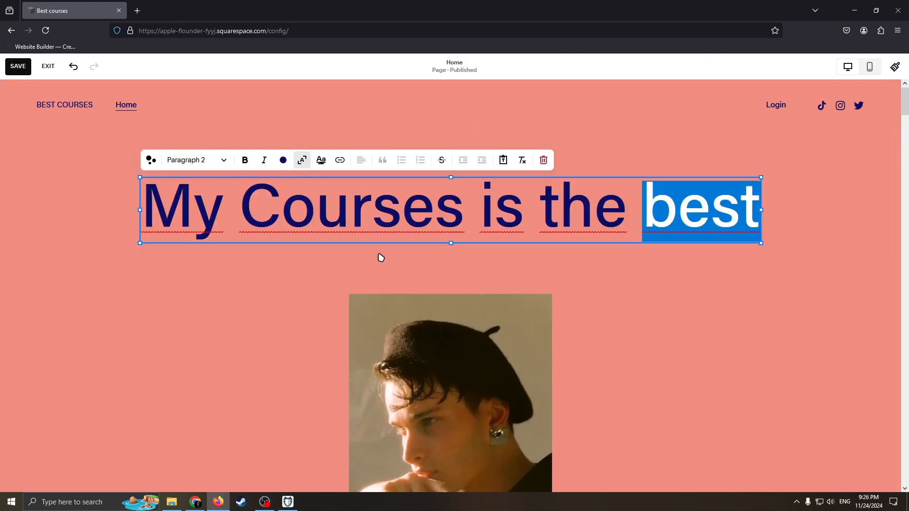
left_click(327, 274)
Shrink the photo of the man in the beret and place it slightly left of centre between the heading and the scrolling text
scroll(314, 319, "down", 3)
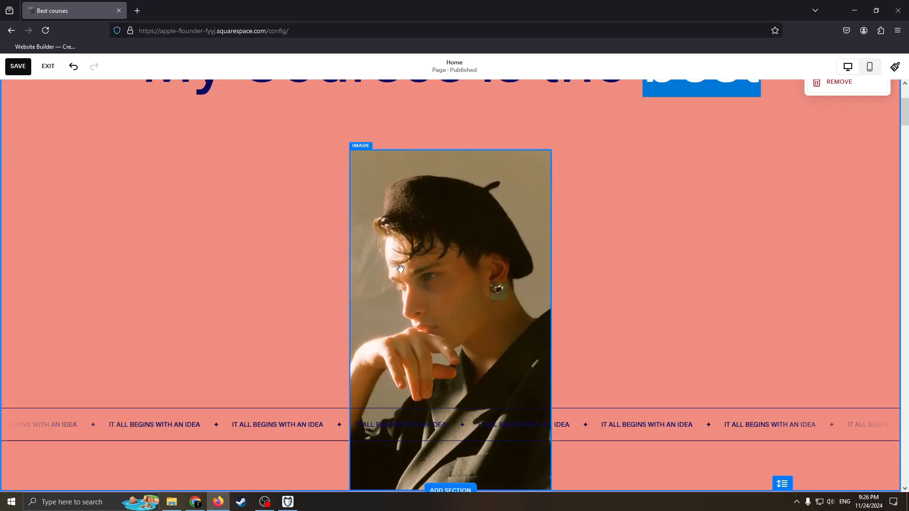
left_click_drag(402, 292, 333, 204)
scroll(333, 203, "up", 2)
scroll(333, 203, "down", 4)
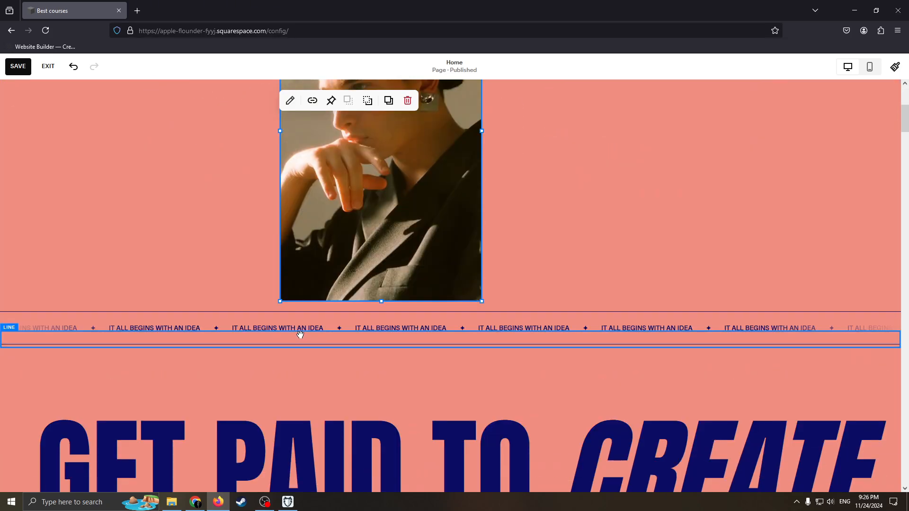
left_click_drag(281, 301, 306, 219)
scroll(306, 220, "up", 5)
left_click_drag(389, 308, 298, 379)
scroll(241, 302, "down", 2)
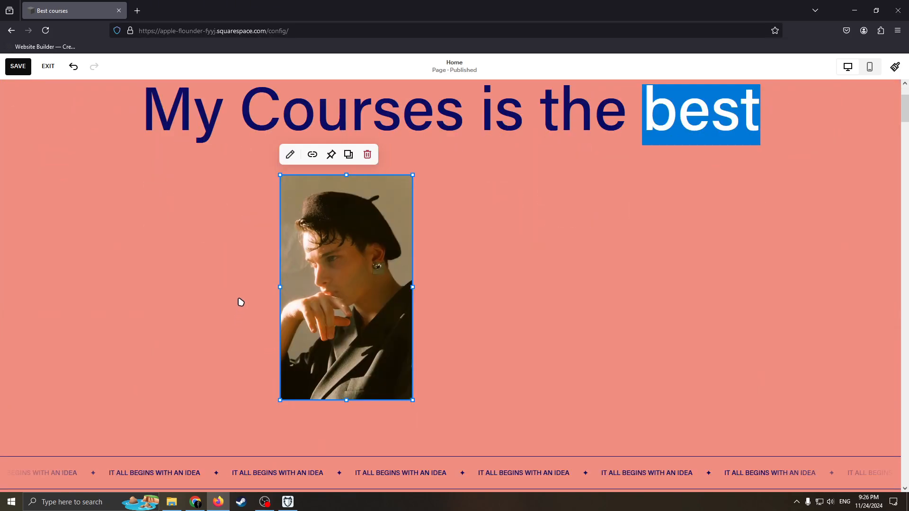
Examine the content and design settings of the photo of the man in the beret
left_click(290, 155)
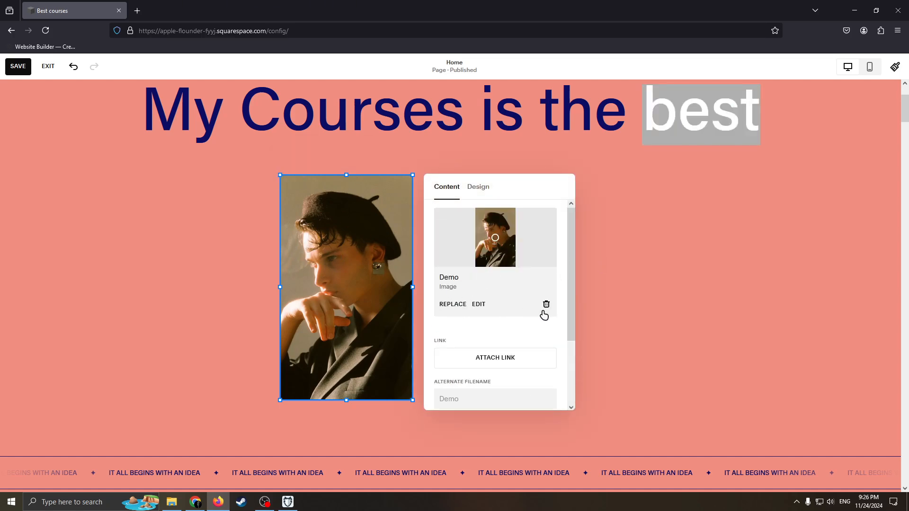
left_click(478, 187)
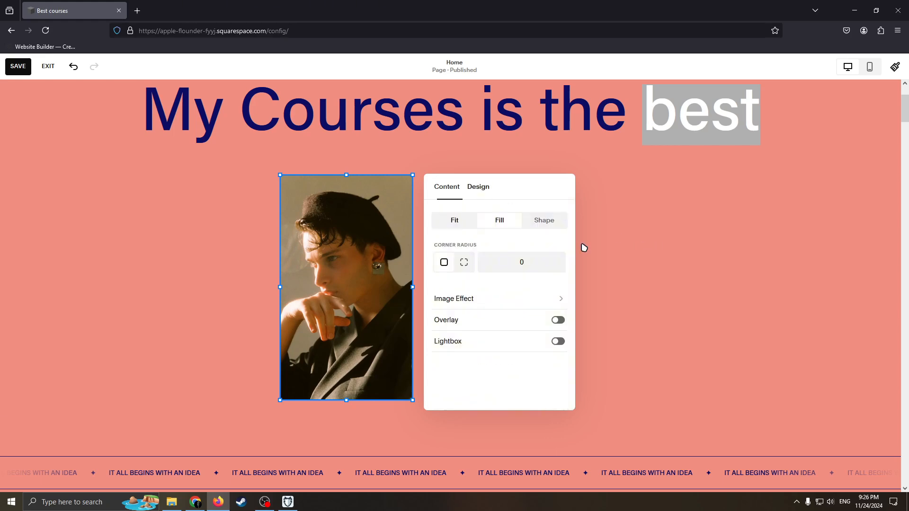
left_click(639, 256)
Give the Home page's first section the background art with scattered brush strokes
scroll(635, 296, "up", 2)
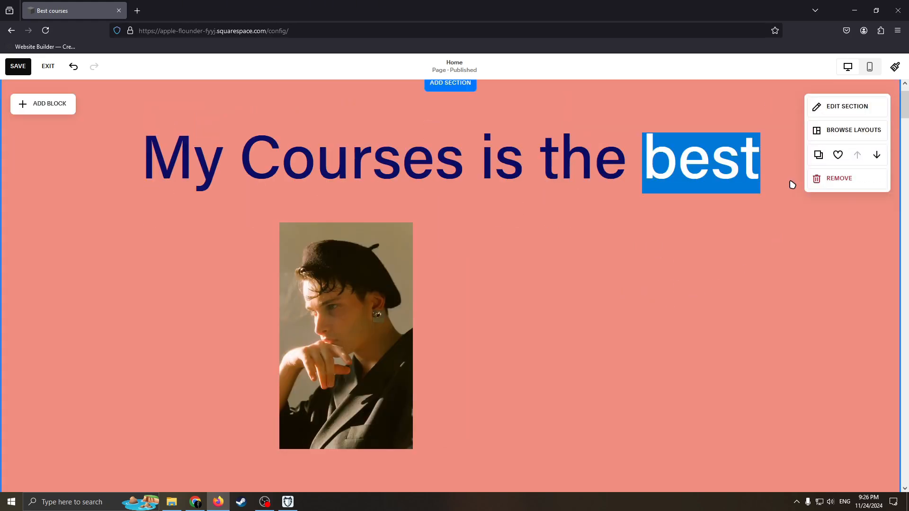
left_click(845, 155)
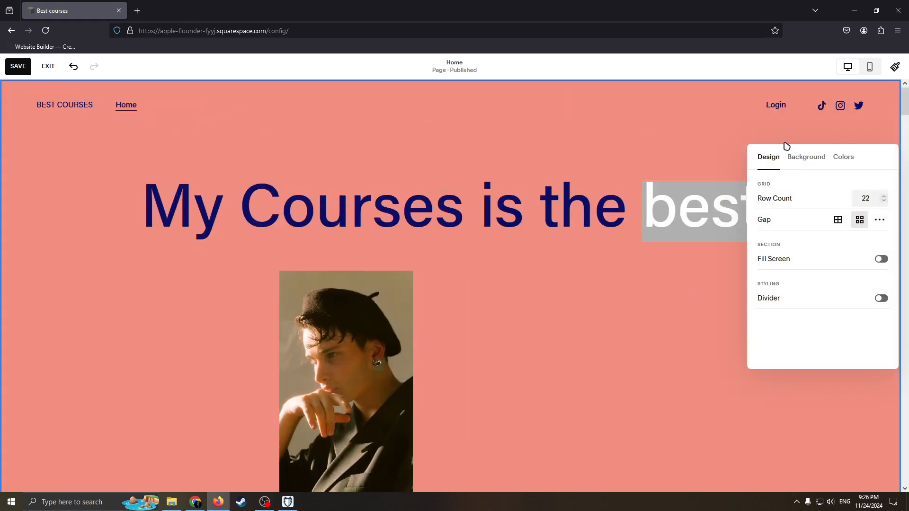
left_click(822, 161)
scroll(822, 264, "down", 2)
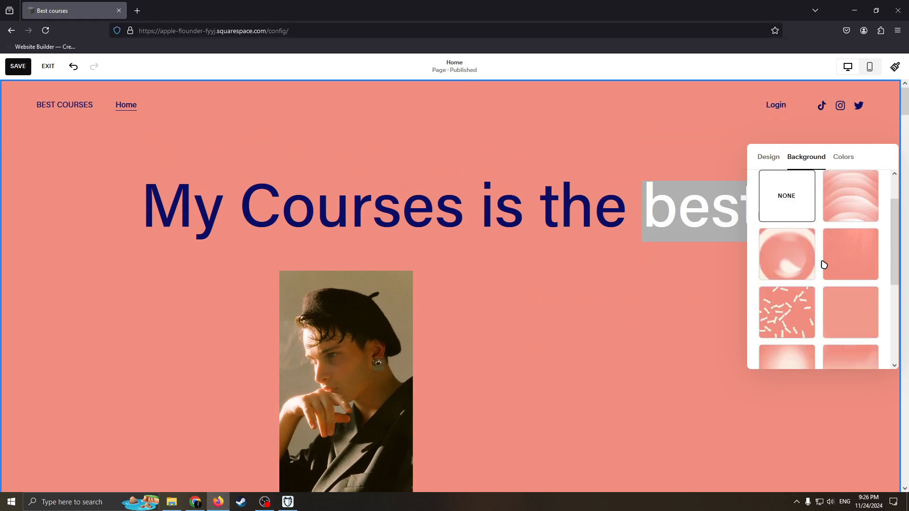
left_click(789, 308)
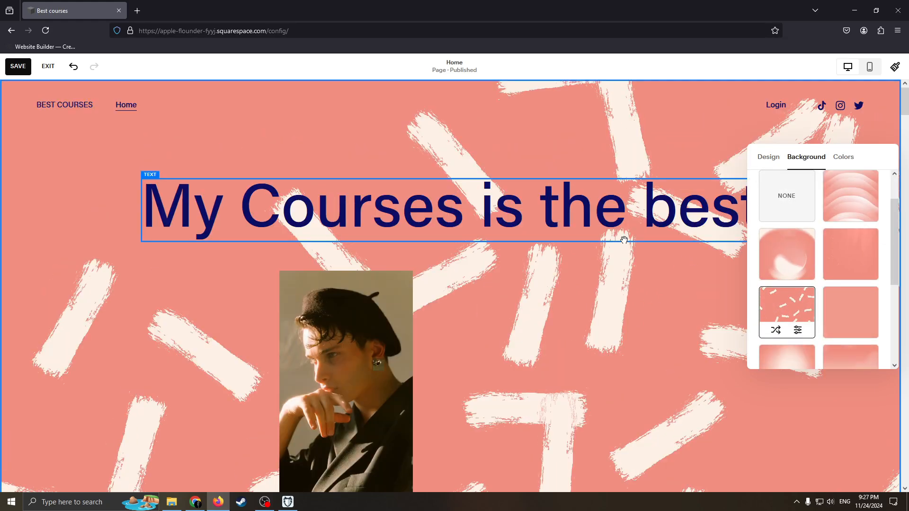
Try several color themes on the first section and apply Darkest 1
left_click(844, 159)
scroll(829, 241, "down", 2)
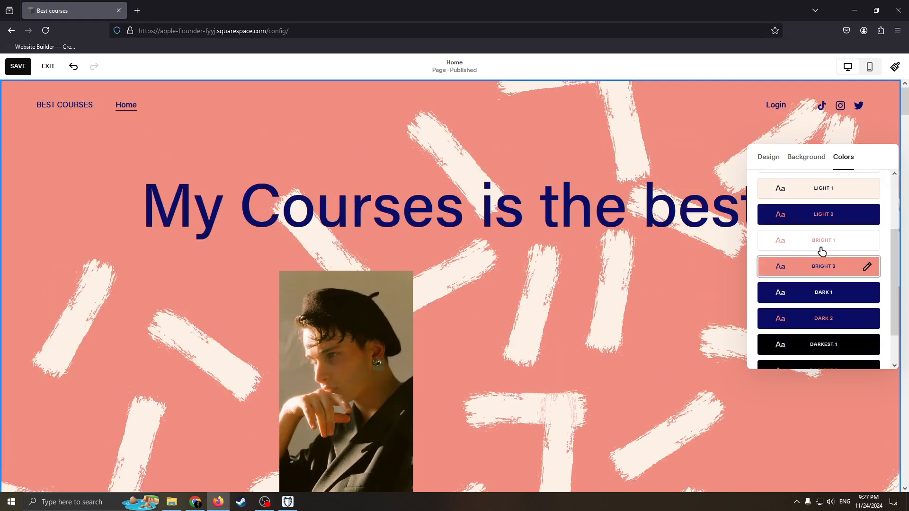
left_click(819, 294)
scroll(805, 303, "up", 2)
left_click(808, 273)
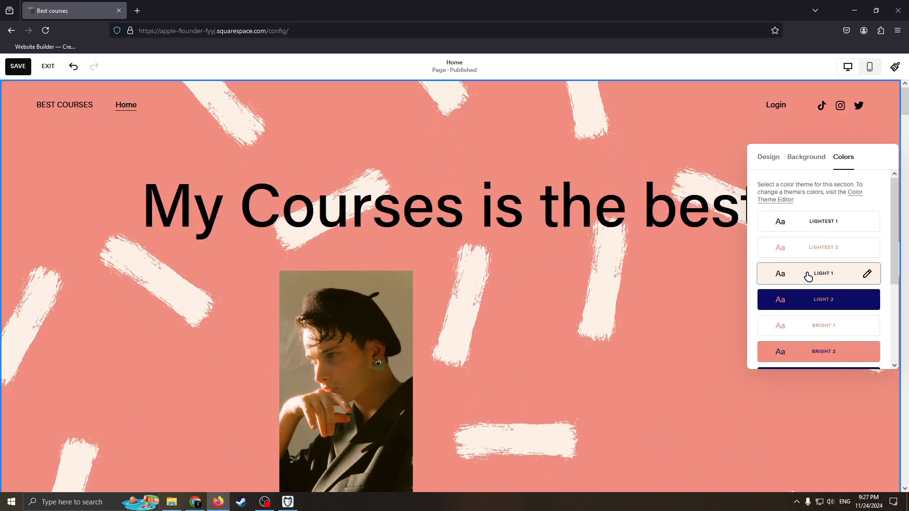
left_click(804, 246)
left_click(791, 229)
scroll(812, 284, "down", 3)
left_click(812, 302)
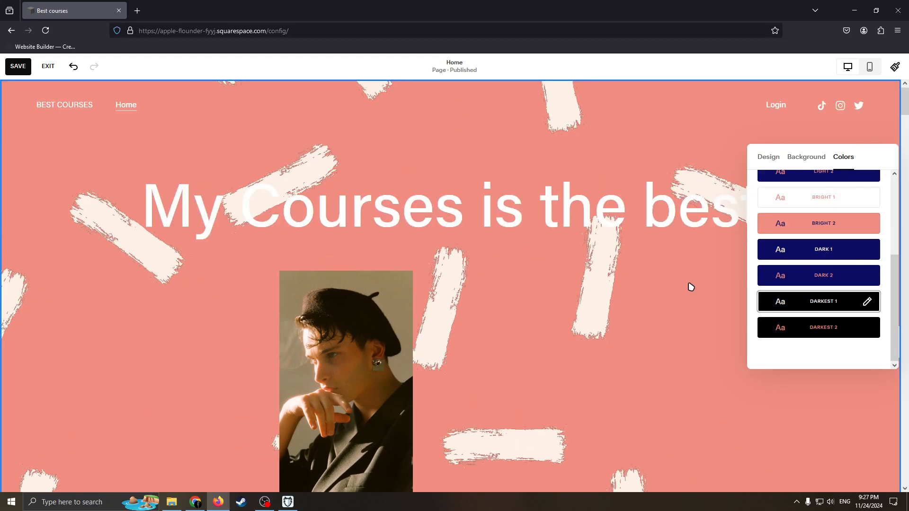
left_click(669, 283)
Review the Home page's sections from the header down to the footer
scroll(525, 266, "down", 5)
scroll(513, 197, "up", 5)
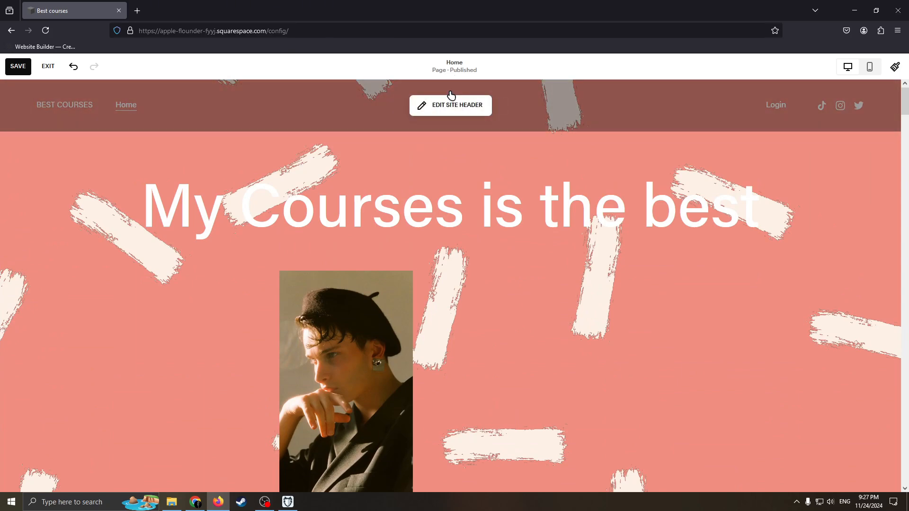
scroll(568, 128, "down", 2)
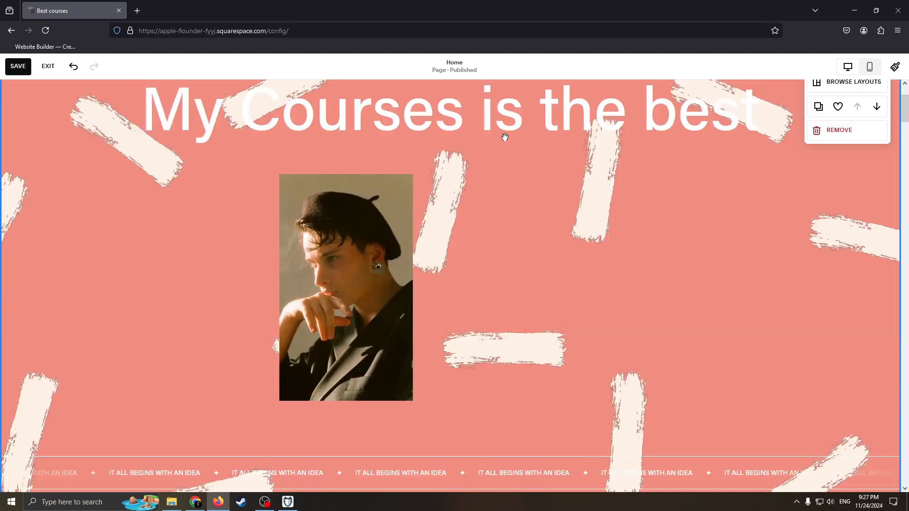
scroll(557, 156, "up", 2)
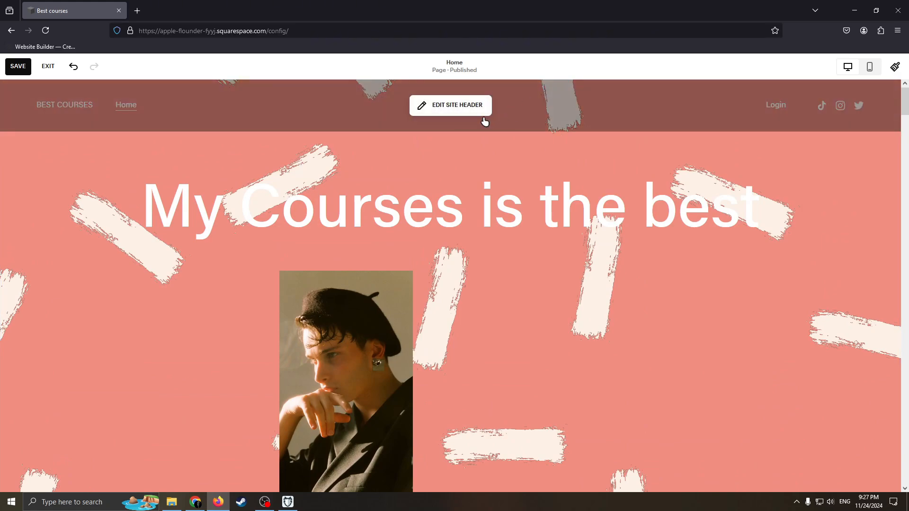
scroll(559, 142, "down", 2)
scroll(613, 183, "up", 2)
scroll(564, 171, "down", 5)
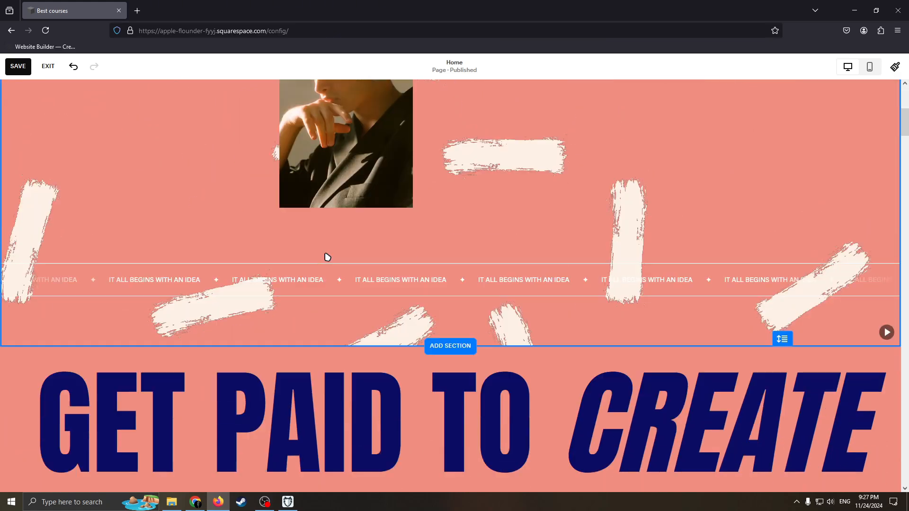
scroll(518, 152, "up", 5)
scroll(538, 268, "down", 10)
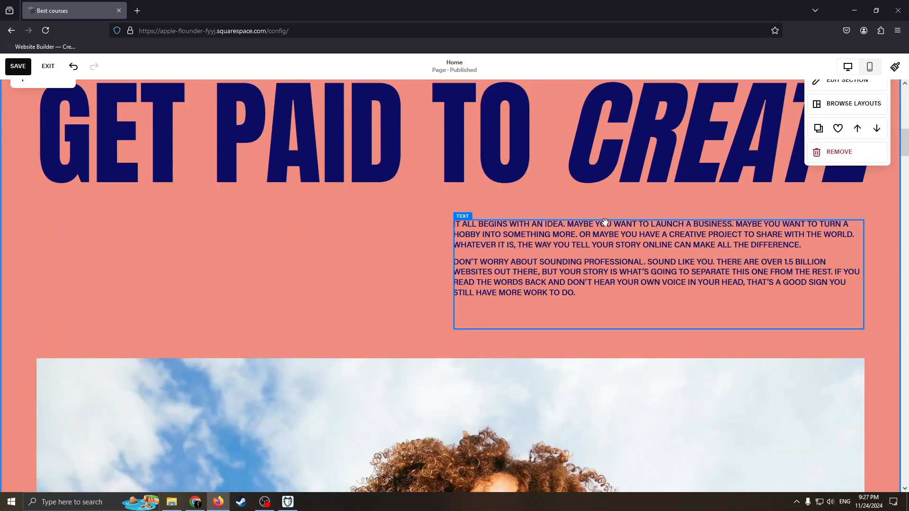
scroll(605, 222, "down", 12)
scroll(465, 132, "up", 8)
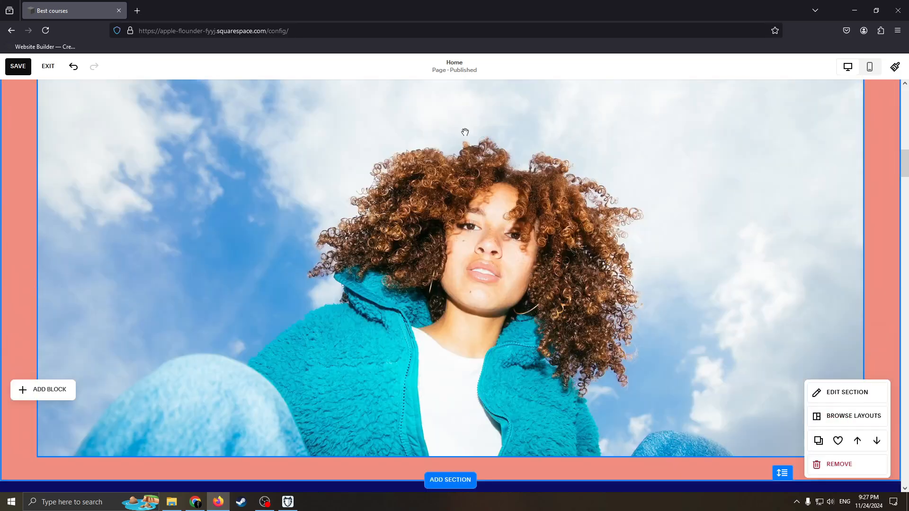
scroll(496, 225, "down", 20)
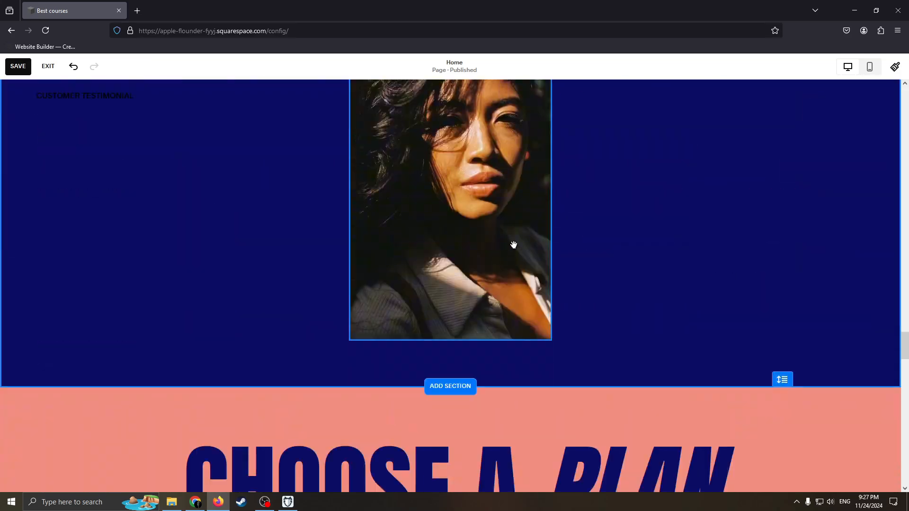
scroll(514, 244, "down", 15)
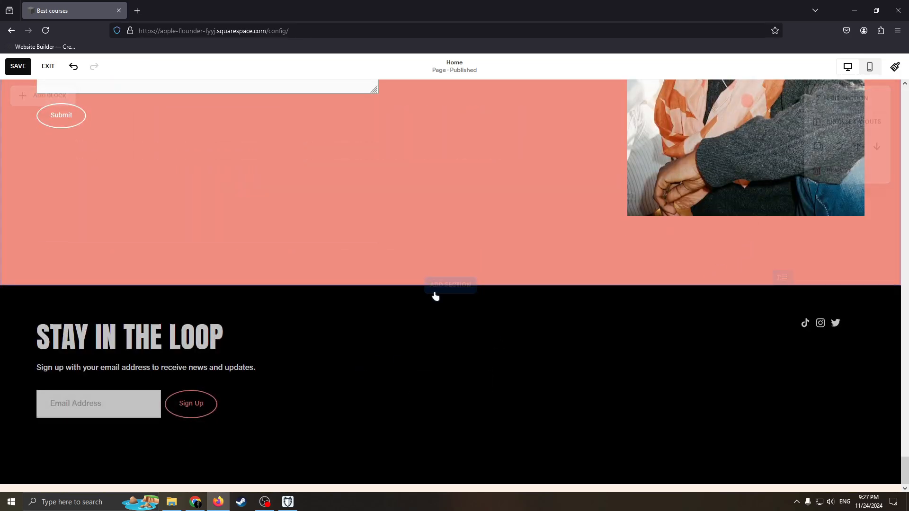
scroll(398, 385, "up", 12)
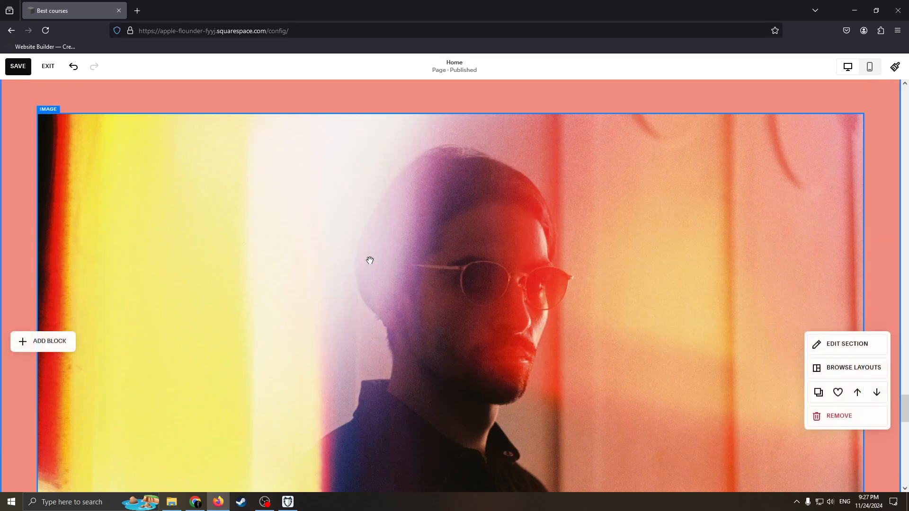
Remove the section containing the "02 KEEP YOUR AUDIENCE COMING BACK" lesson from the Home page
scroll(409, 220, "up", 10)
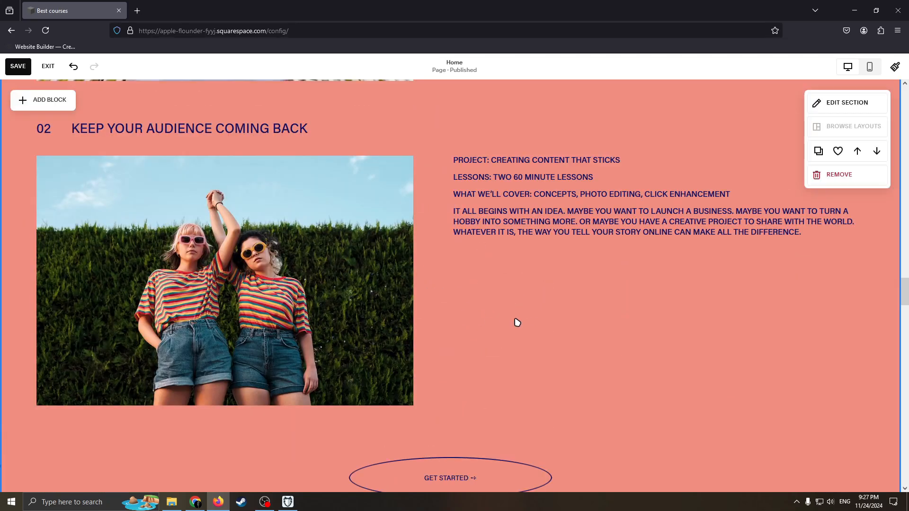
left_click(822, 175)
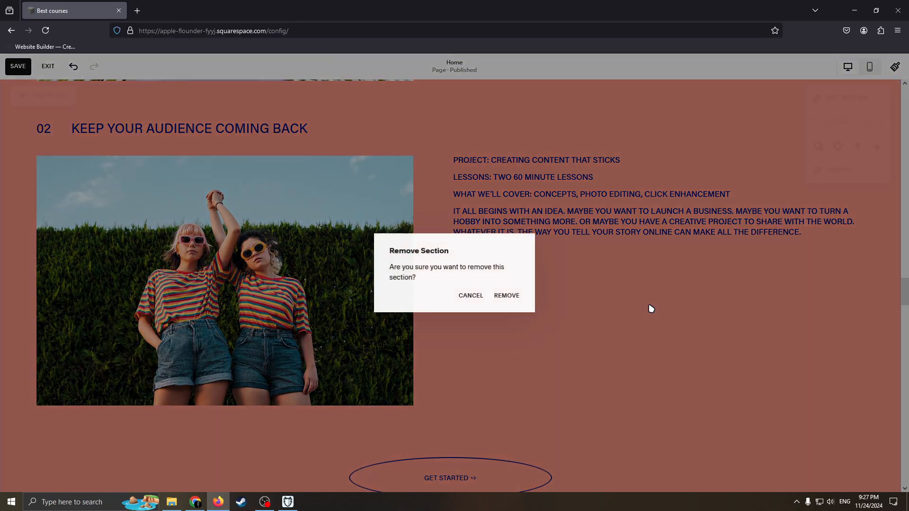
left_click(507, 296)
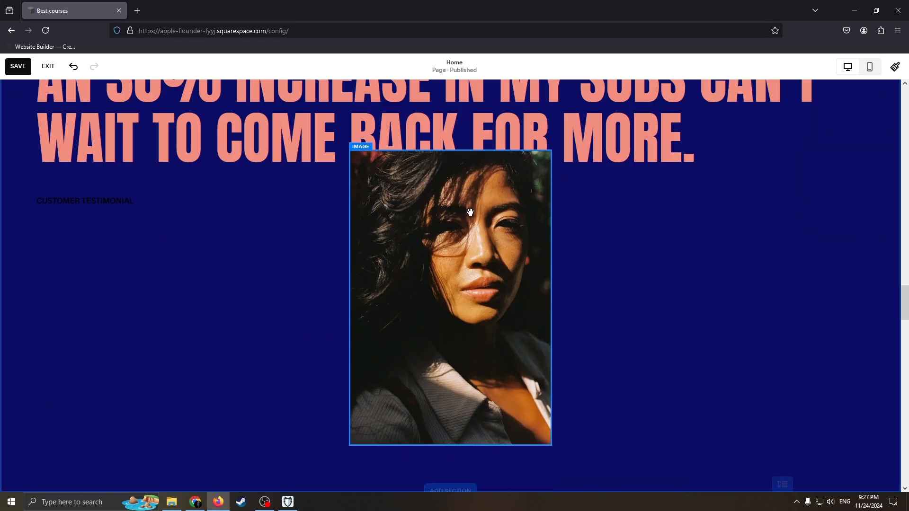
Add a blank section to the Home page directly above the customer testimonial section
left_click(454, 326)
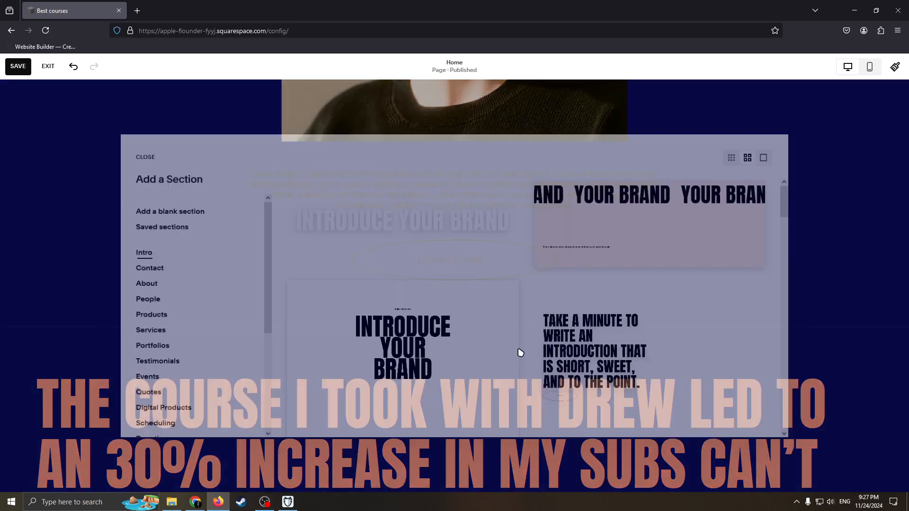
scroll(440, 309, "down", 3)
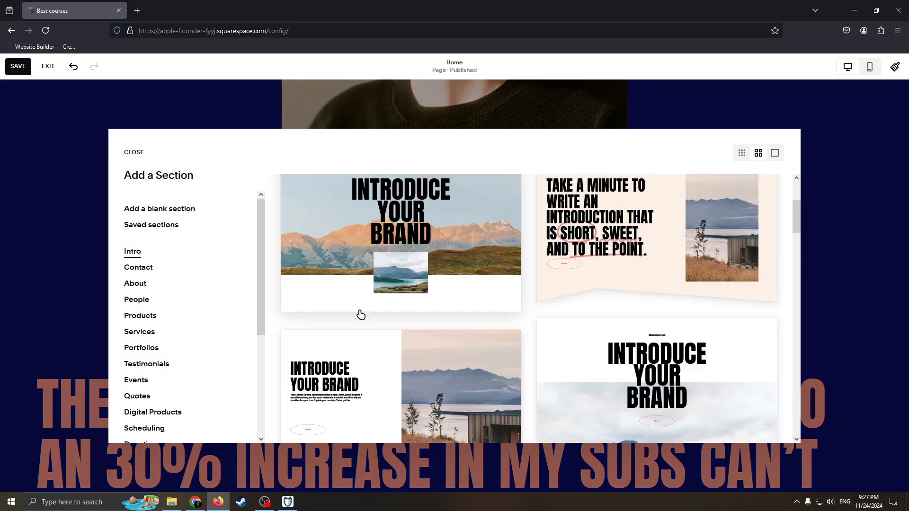
scroll(450, 278, "up", 3)
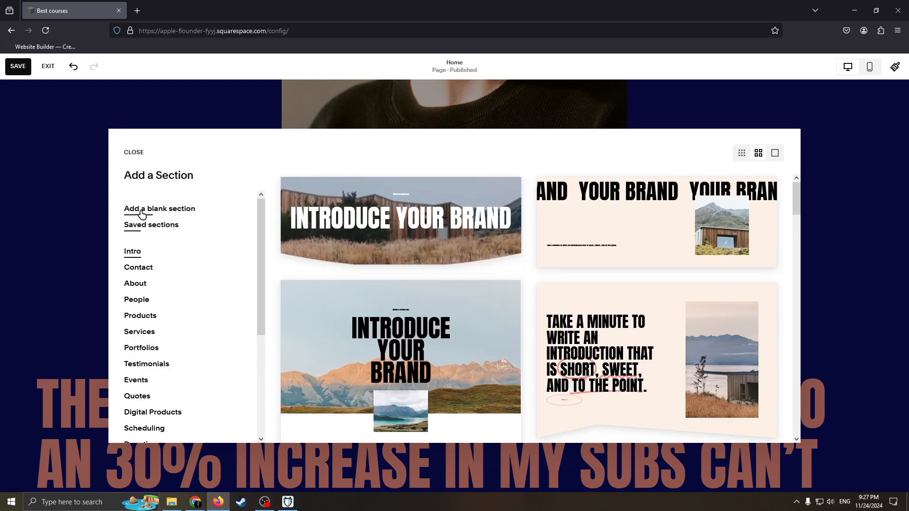
left_click(548, 229)
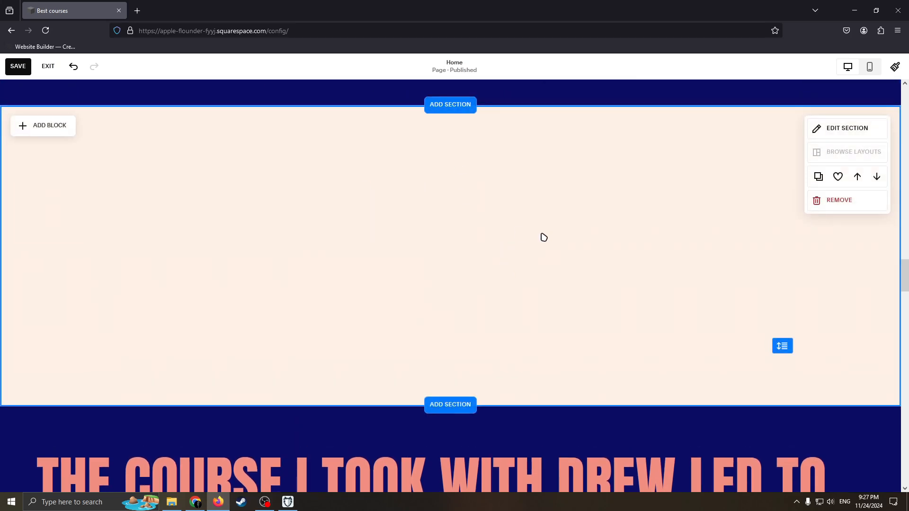
Browse the block types available for the new blank section and close the list without adding one
left_click(60, 132)
left_click(544, 206)
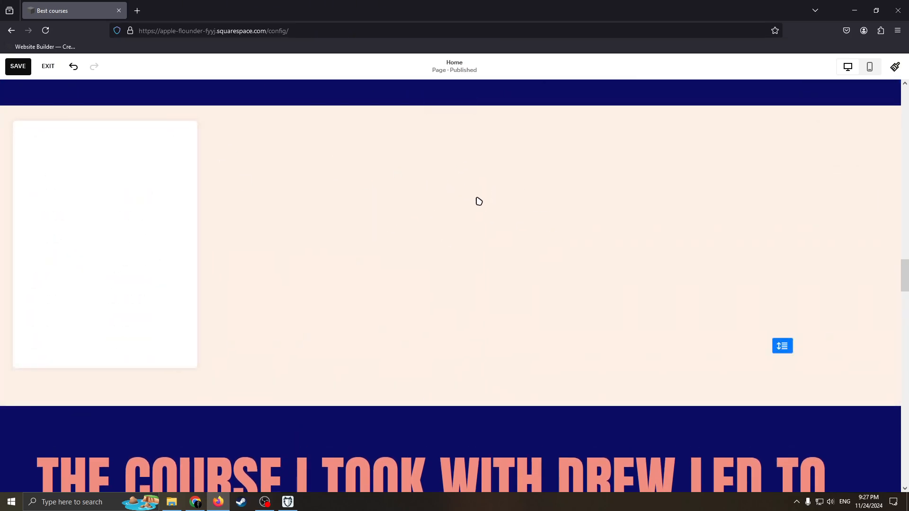
left_click(31, 130)
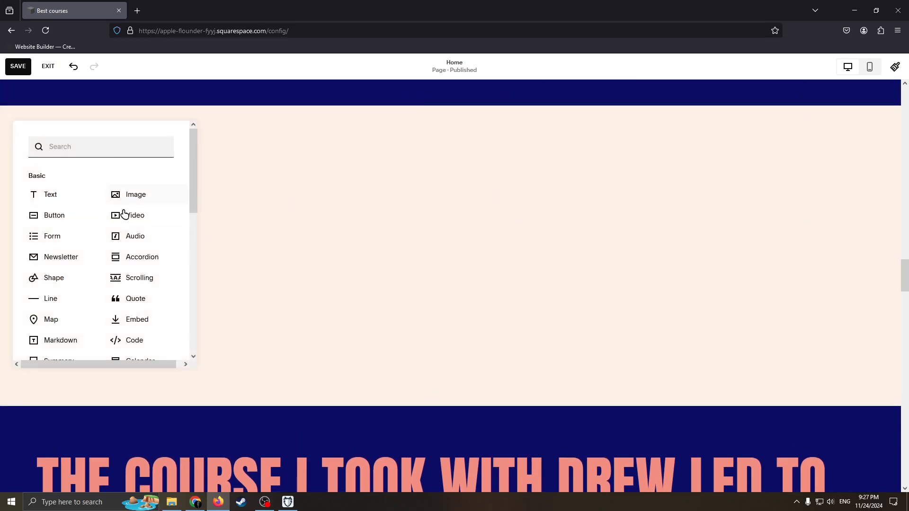
scroll(442, 177, "down", 3)
scroll(443, 180, "up", 5)
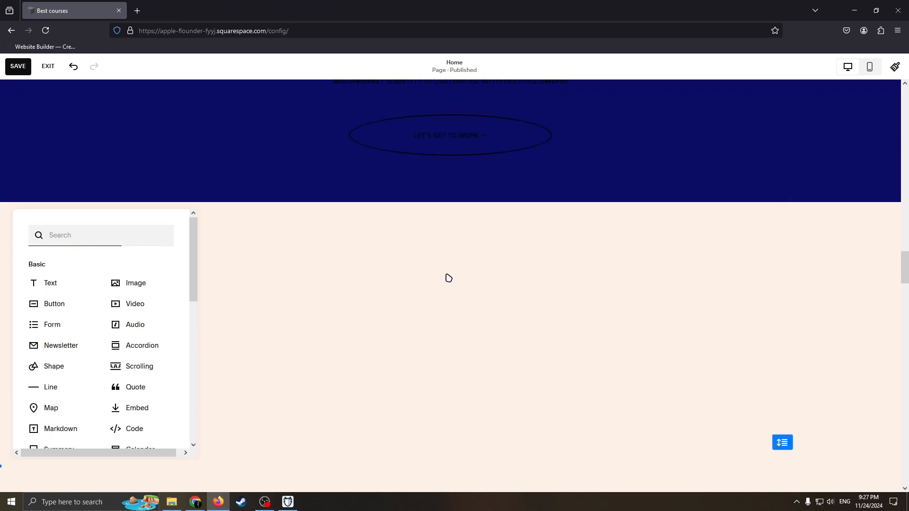
left_click(449, 278)
Preview the Home page's top sections in the mobile layout
scroll(611, 241, "up", 1)
scroll(611, 240, "up", 15)
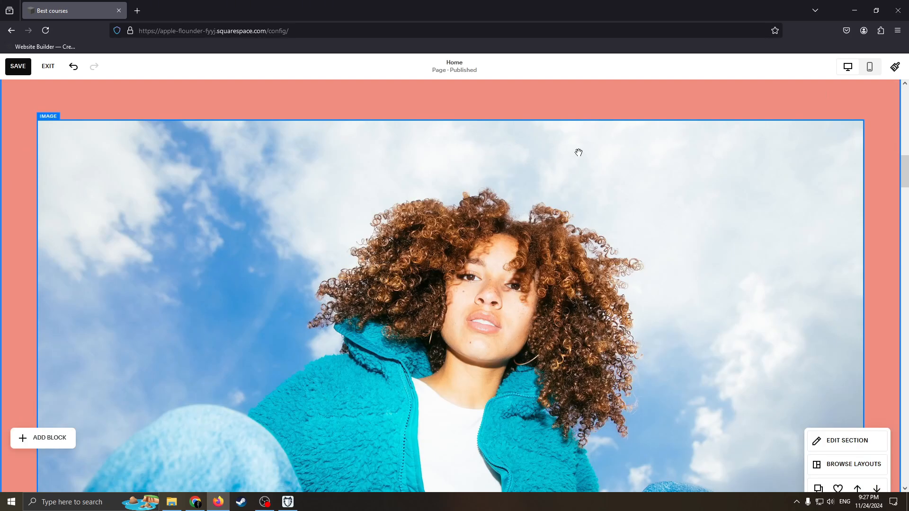
scroll(518, 146, "up", 6)
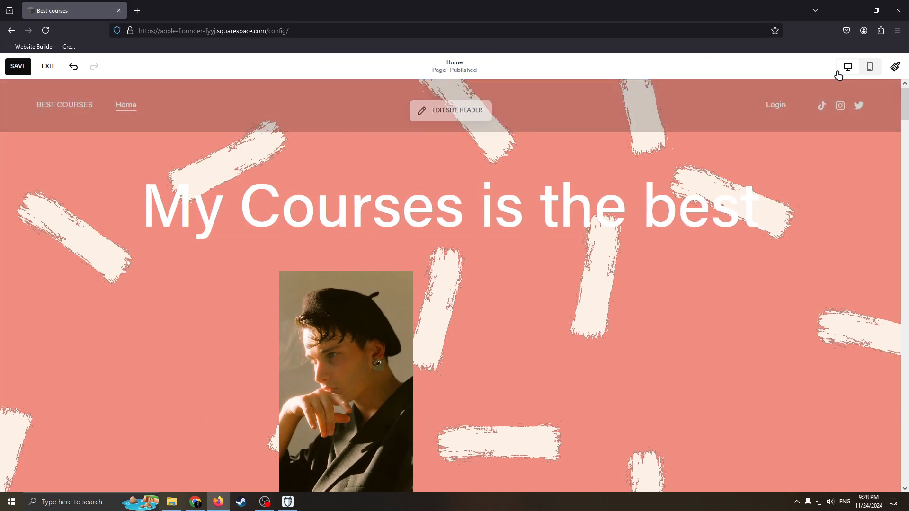
left_click(871, 67)
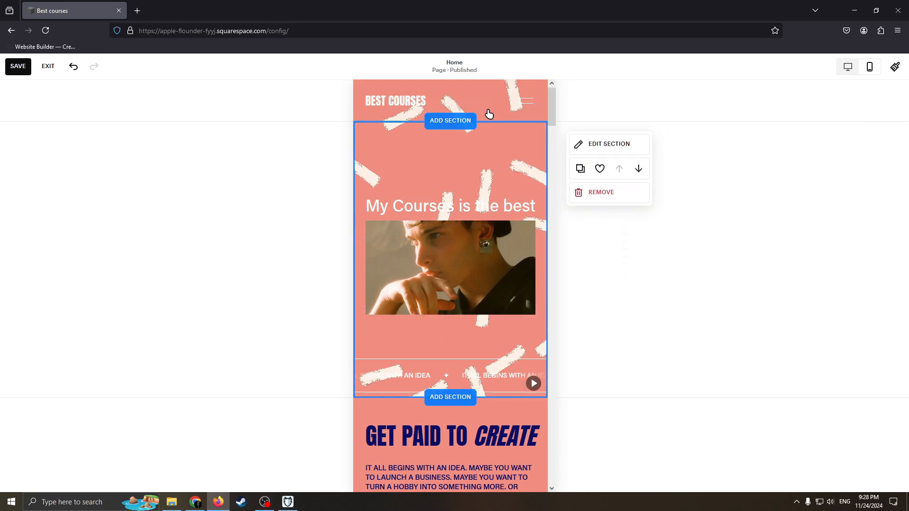
scroll(487, 228, "down", 5)
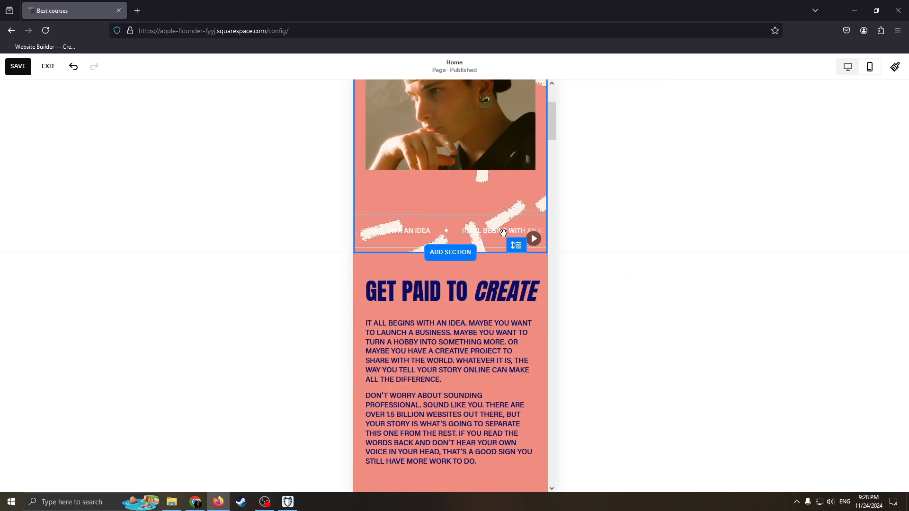
scroll(486, 238, "up", 3)
scroll(486, 239, "up", 2)
In the mobile layout, shrink and reposition the "My Courses is the best" heading, place the photo beneath it, and return to the desktop layout
left_click_drag(486, 238, 412, 265)
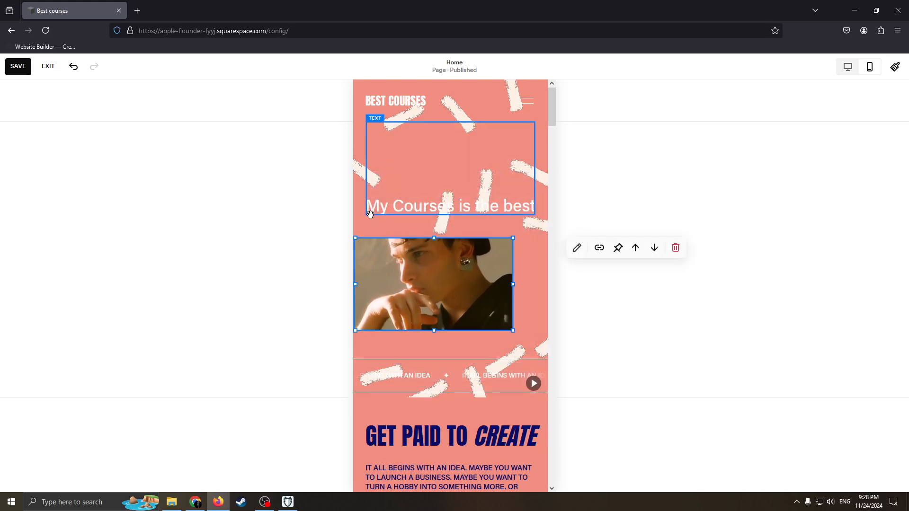
left_click_drag(396, 159, 425, 177)
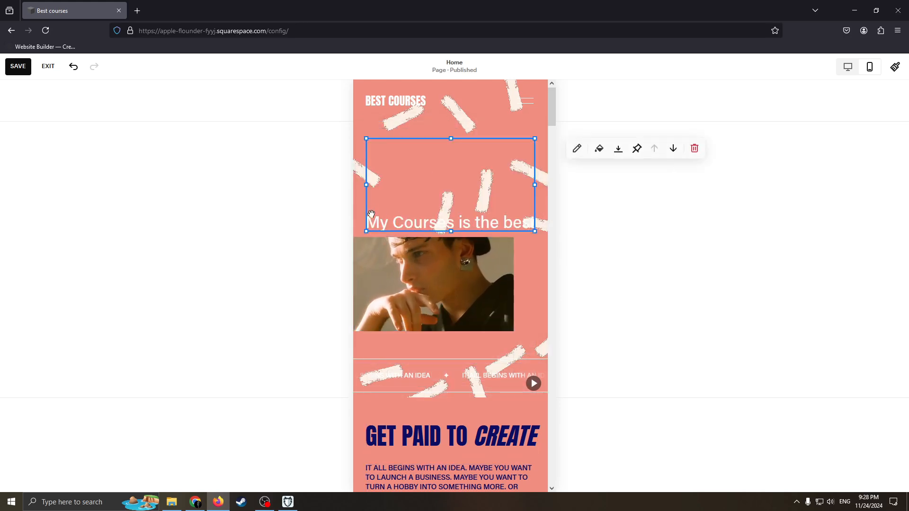
left_click_drag(367, 230, 389, 165)
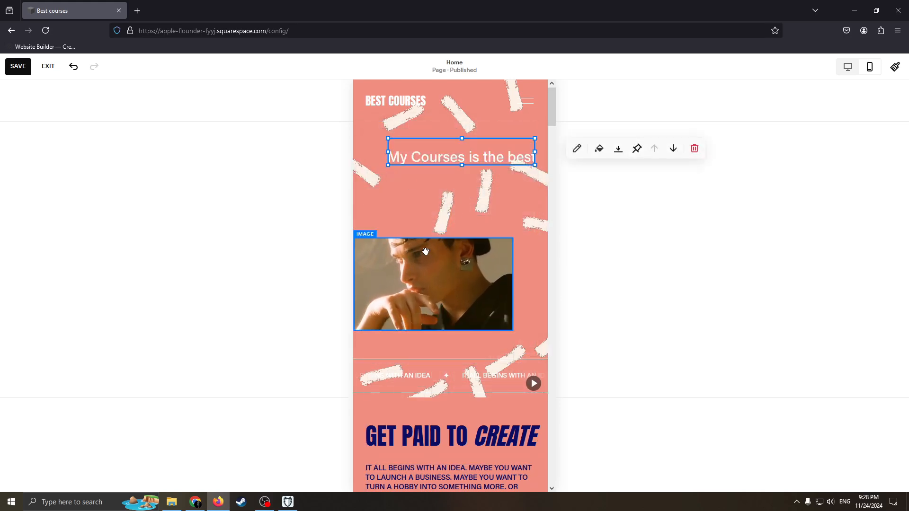
left_click_drag(438, 248, 475, 197)
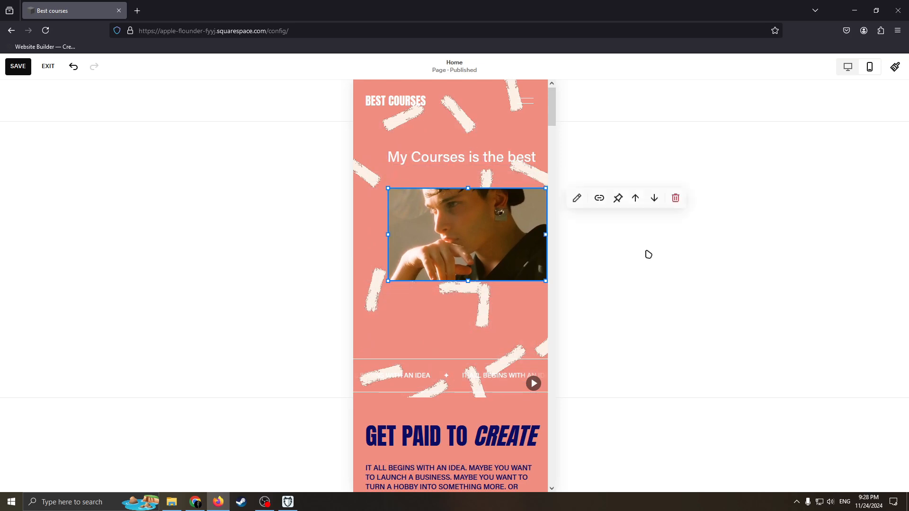
left_click(848, 68)
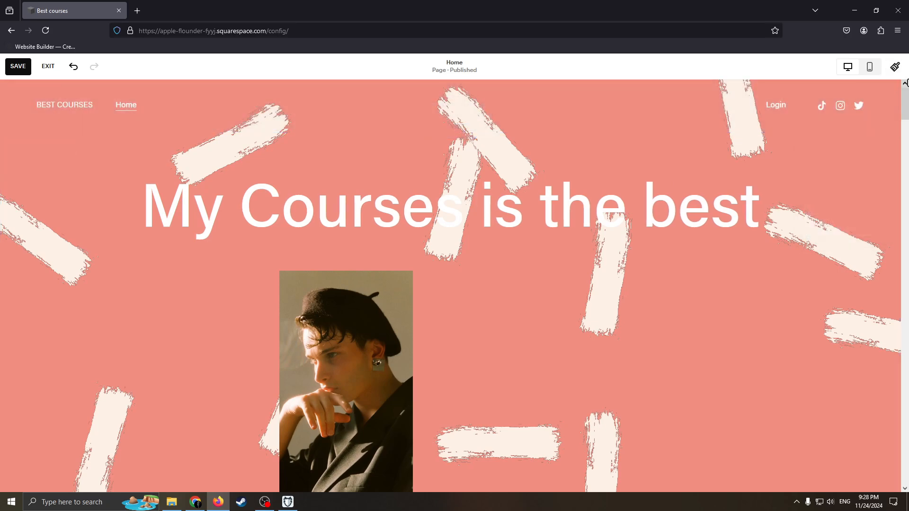
Apply the purple Playful theme with the dark rounded button to the whole site
left_click(895, 67)
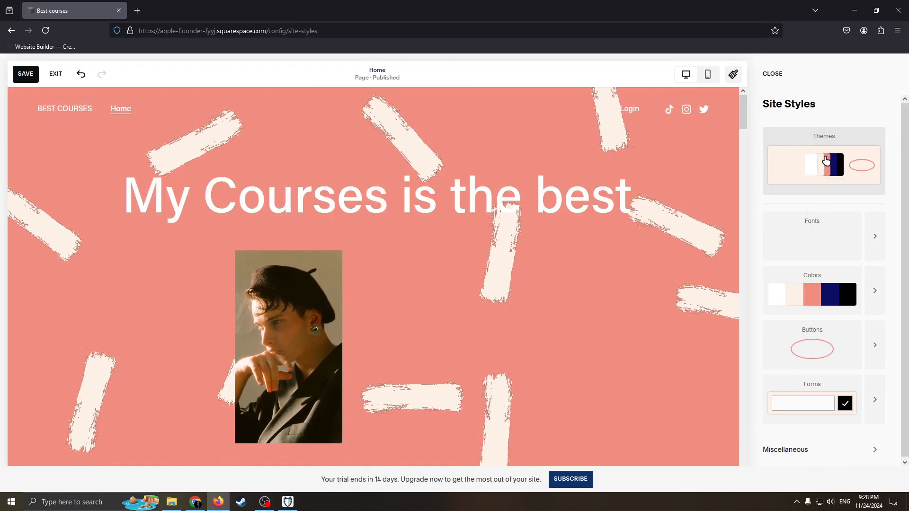
left_click(849, 153)
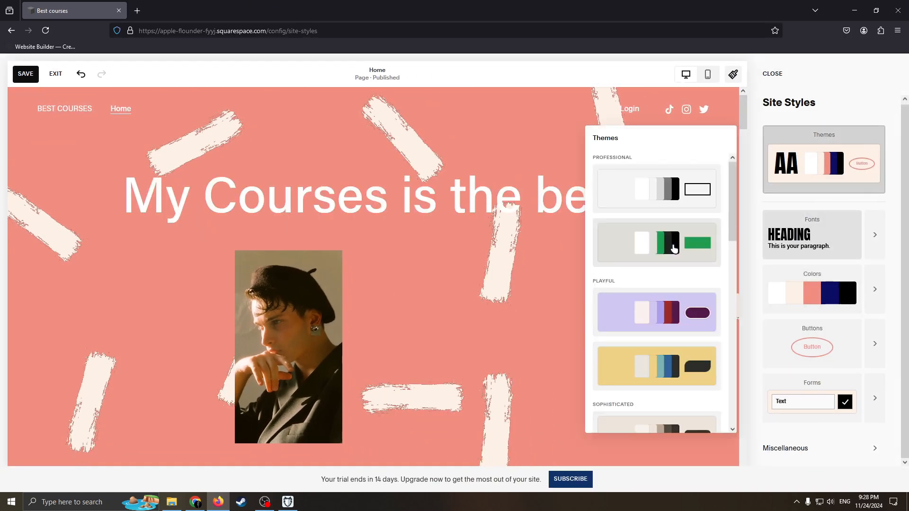
left_click(652, 323)
Apply the white, gray-blue, yellow, brown and black color palette to the site, and save and exit the page editor
left_click(805, 299)
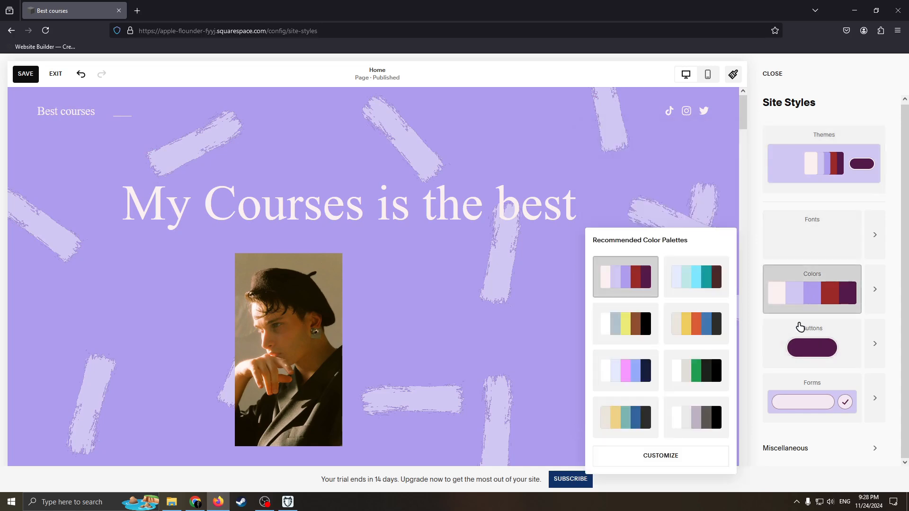
left_click(621, 338)
left_click(572, 213)
scroll(591, 234, "down", 2)
scroll(574, 178, "up", 2)
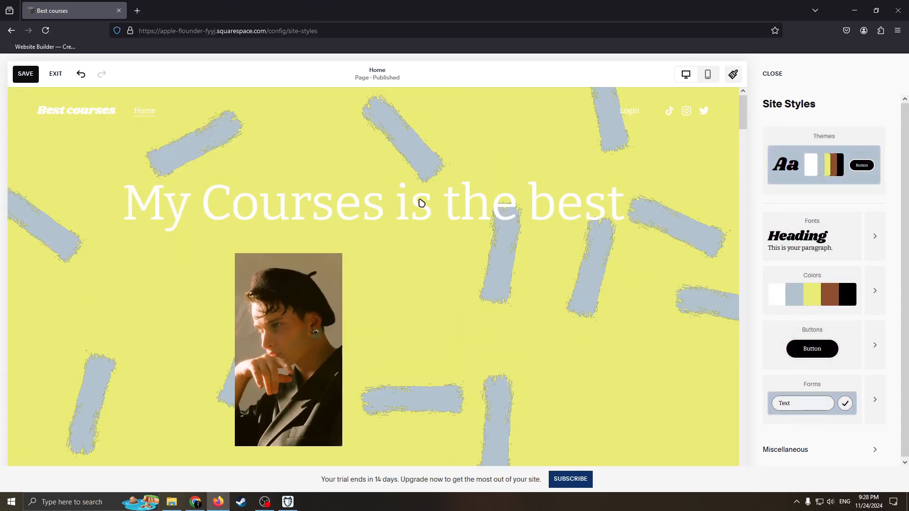
scroll(380, 162, "down", 2)
scroll(439, 169, "up", 2)
left_click(26, 76)
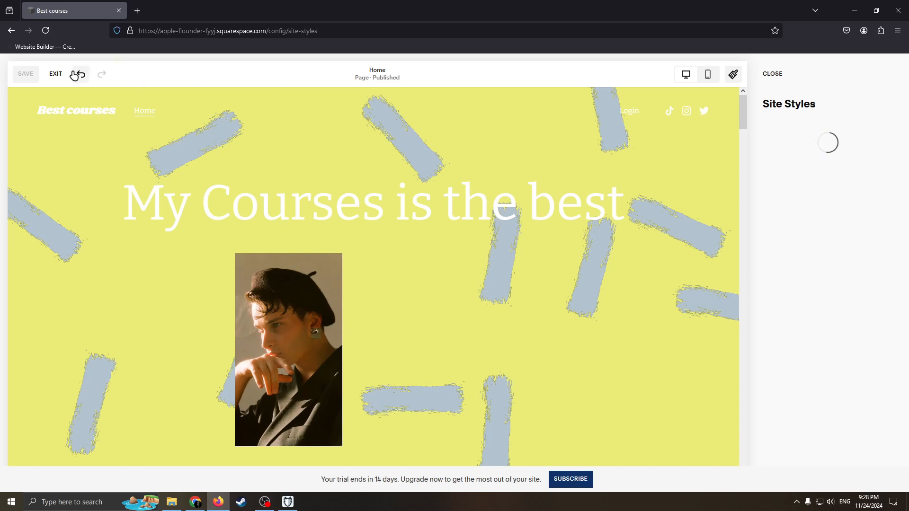
left_click(55, 74)
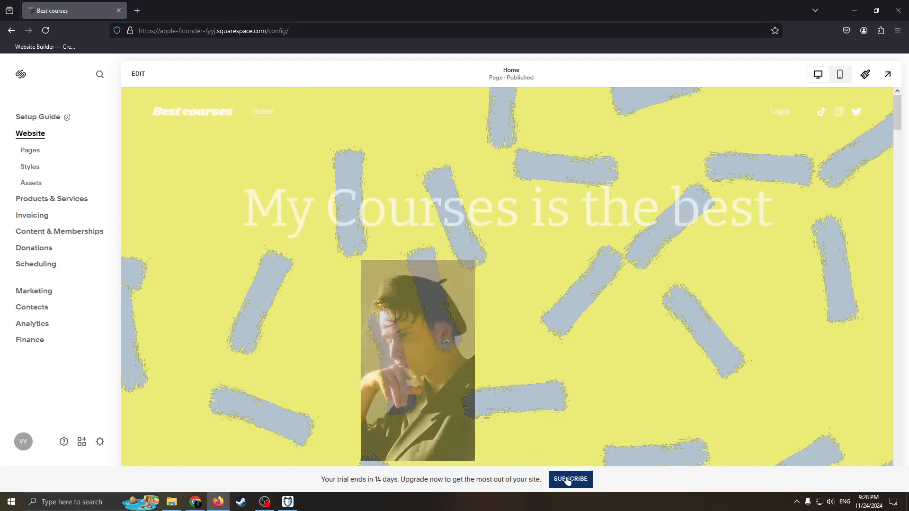
Open the subscription plans and compare the prices and features of Personal, Business, Basic and Advanced
left_click(568, 481)
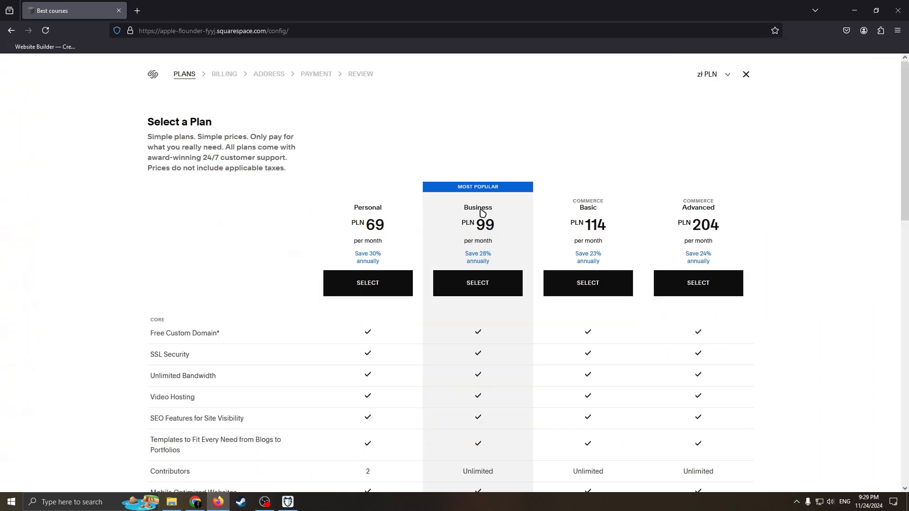
scroll(398, 213, "down", 3)
scroll(398, 216, "up", 3)
scroll(393, 229, "down", 2)
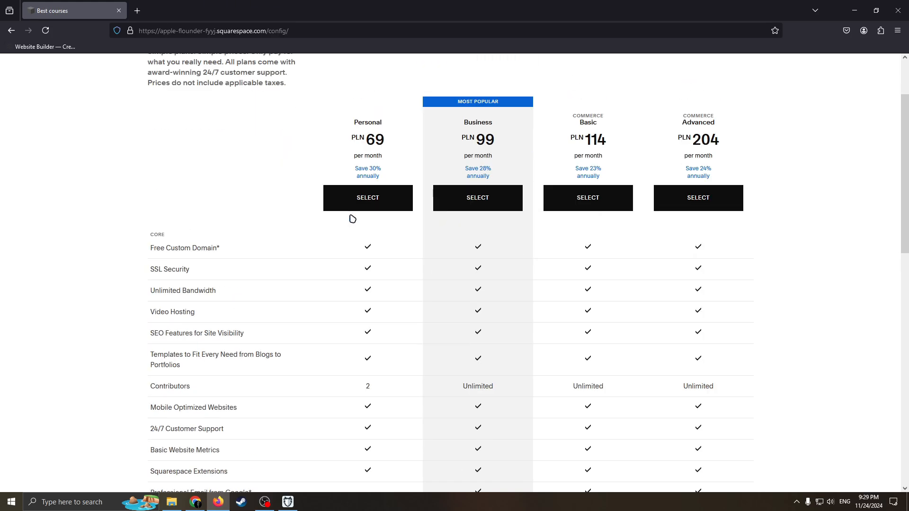
scroll(354, 220, "up", 2)
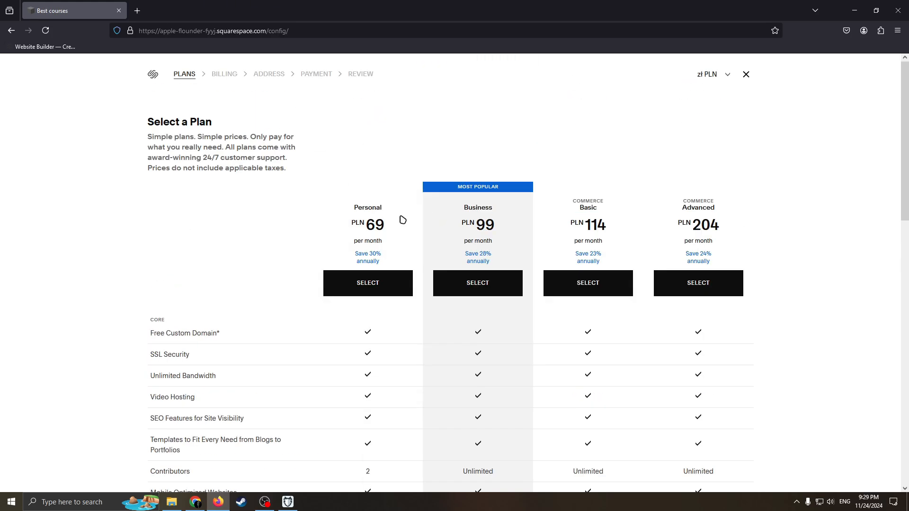